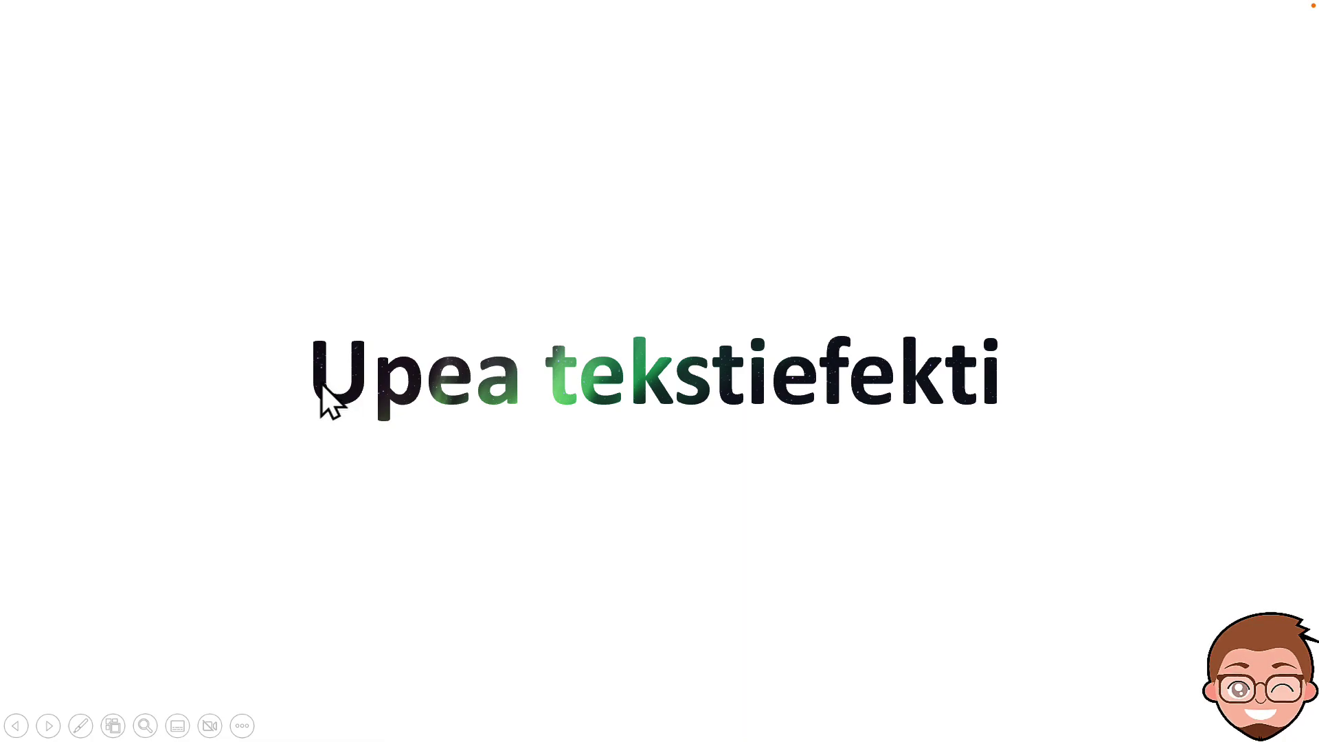
Step: Play the Morph from slide 1's aurora-filled text to the scattered letters, then exit the slideshow
left_click(1005, 405)
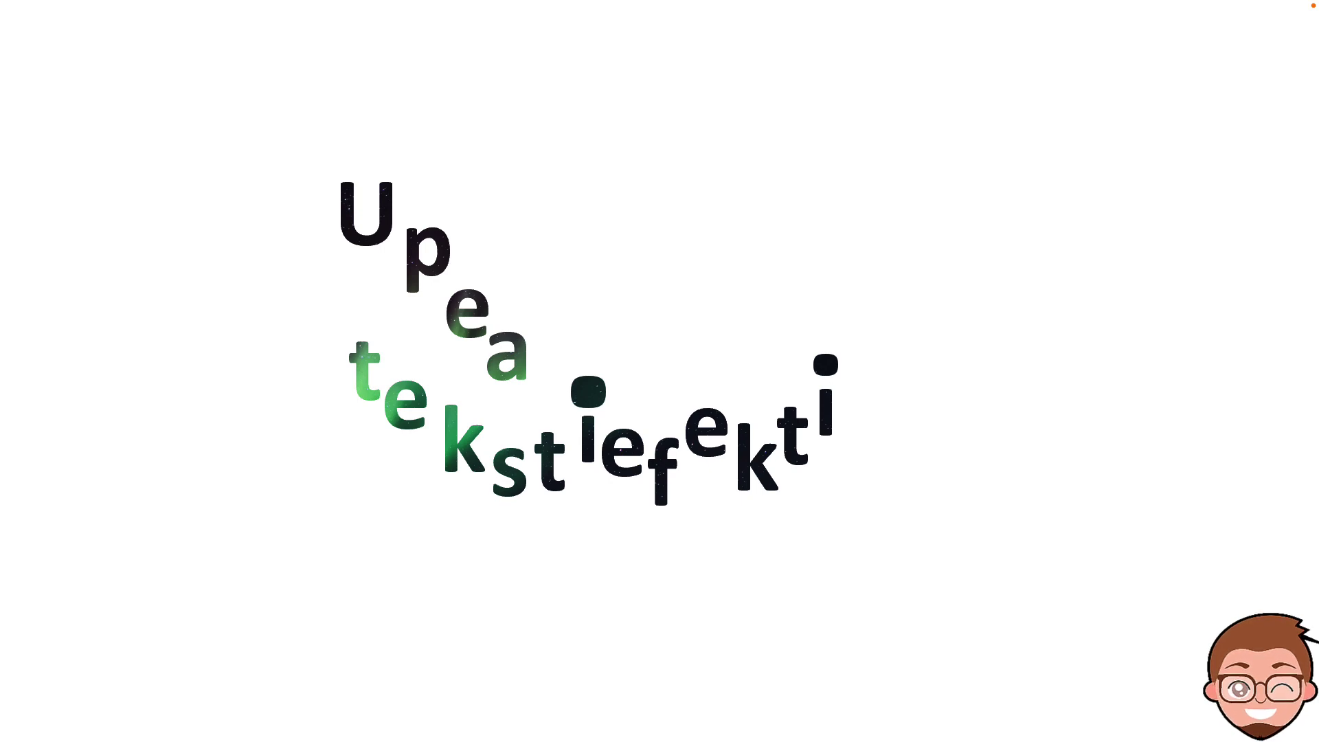
key("Escape")
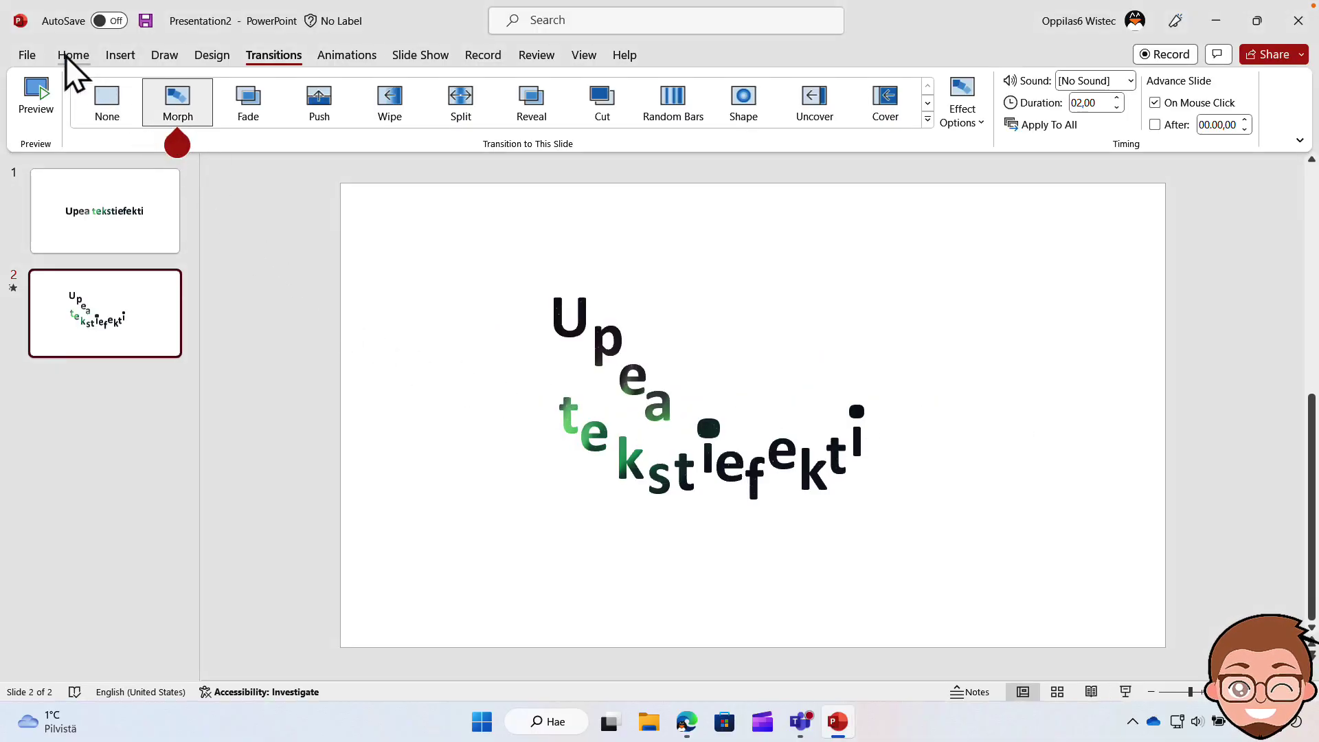
Step: Add a new Blank slide after slide 2
left_click(69, 55)
left_click(167, 121)
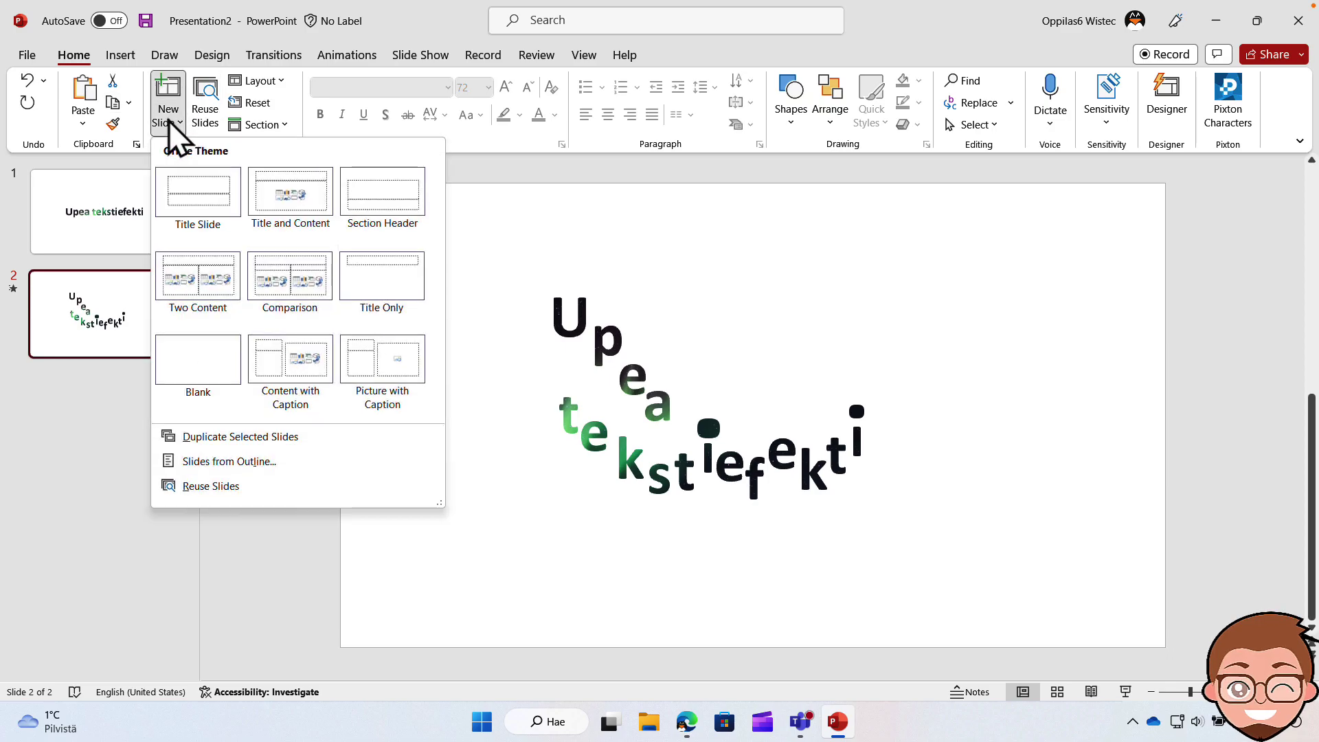
left_click(195, 371)
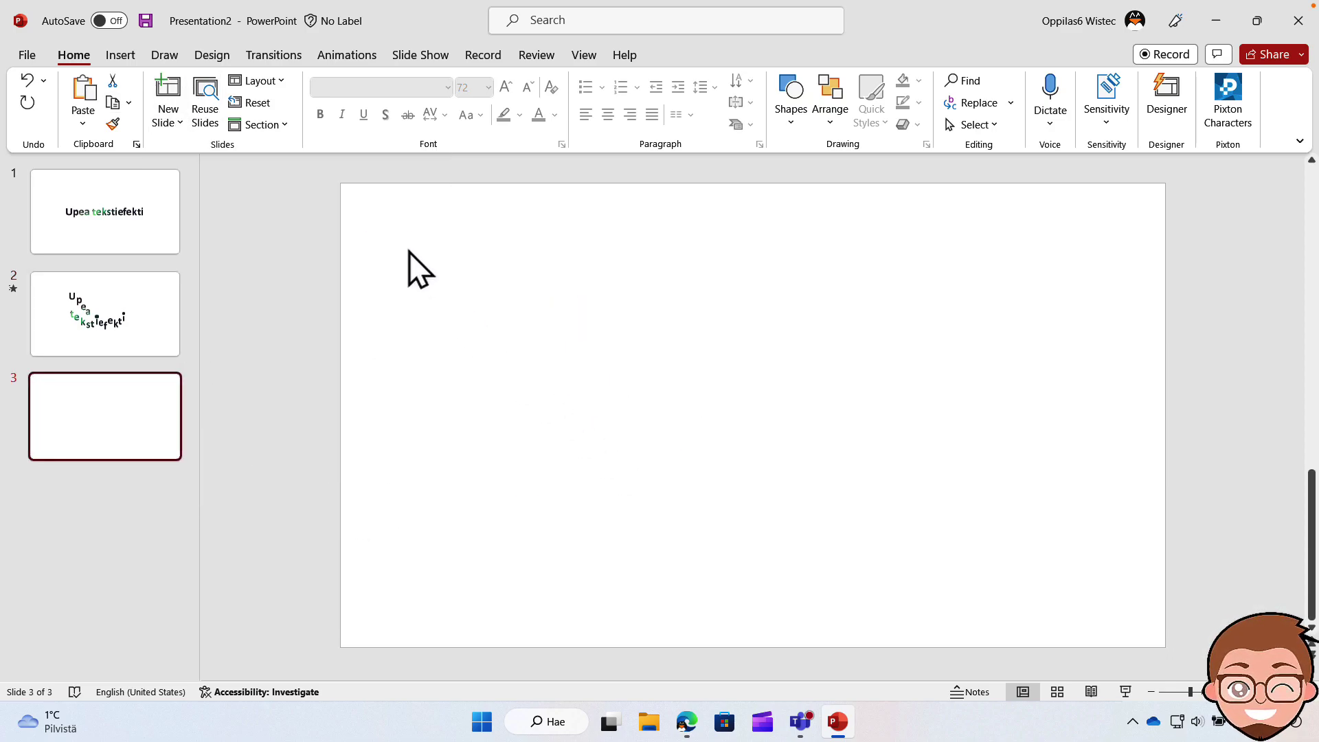
Step: Insert the red and blue abstract stock image onto the blank slide
left_click(130, 56)
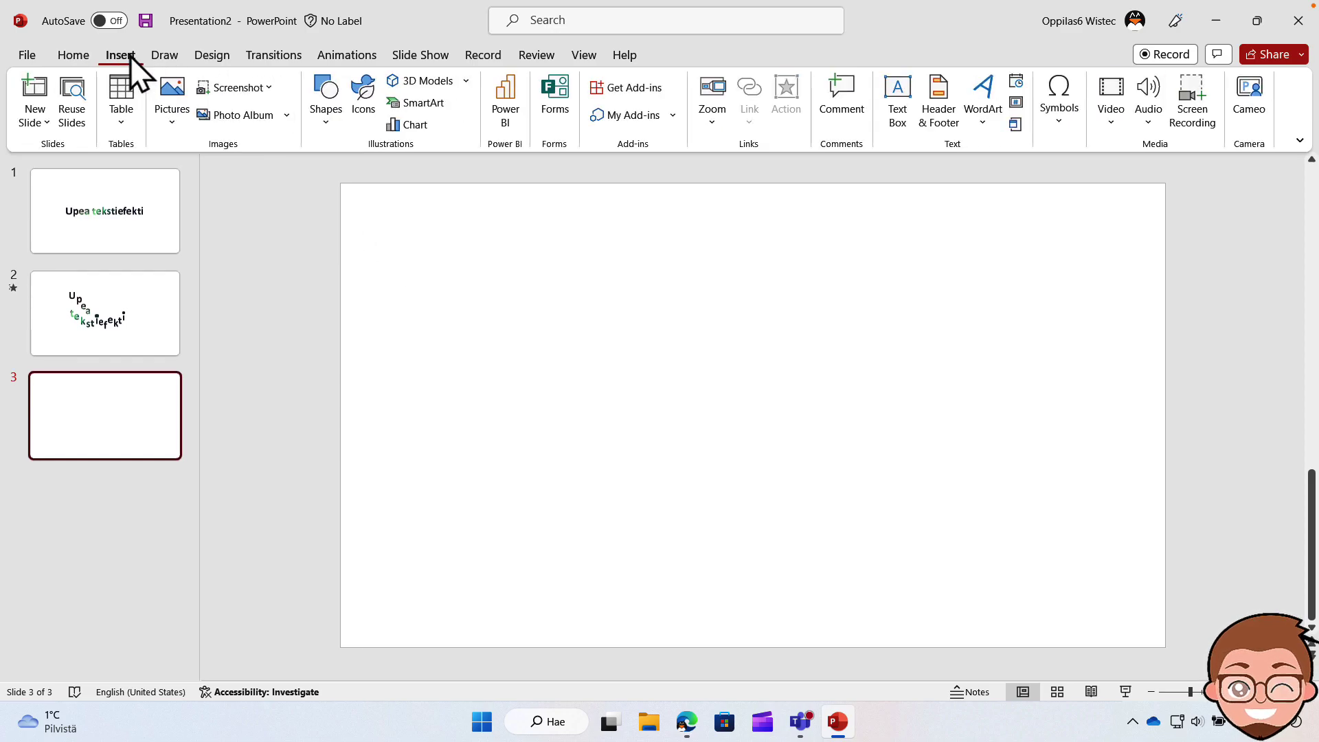
left_click(169, 85)
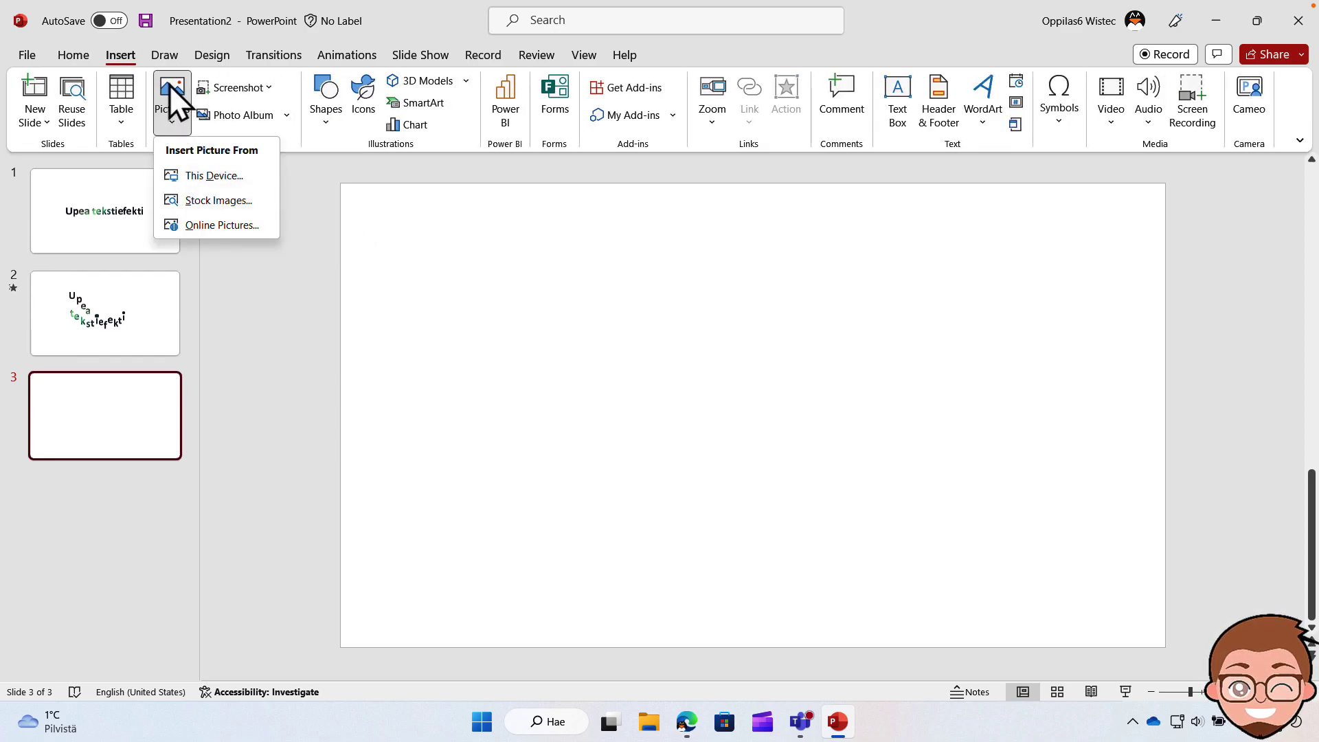
left_click(201, 203)
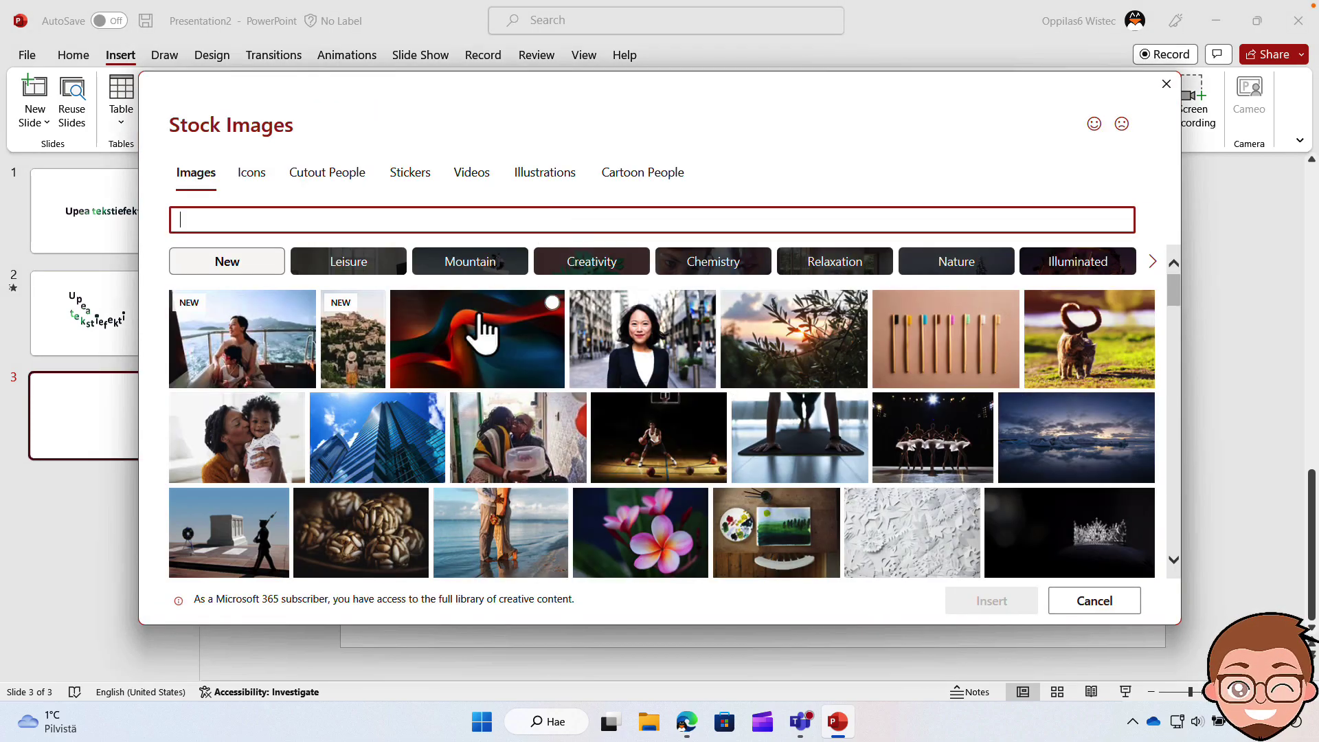
left_click(454, 338)
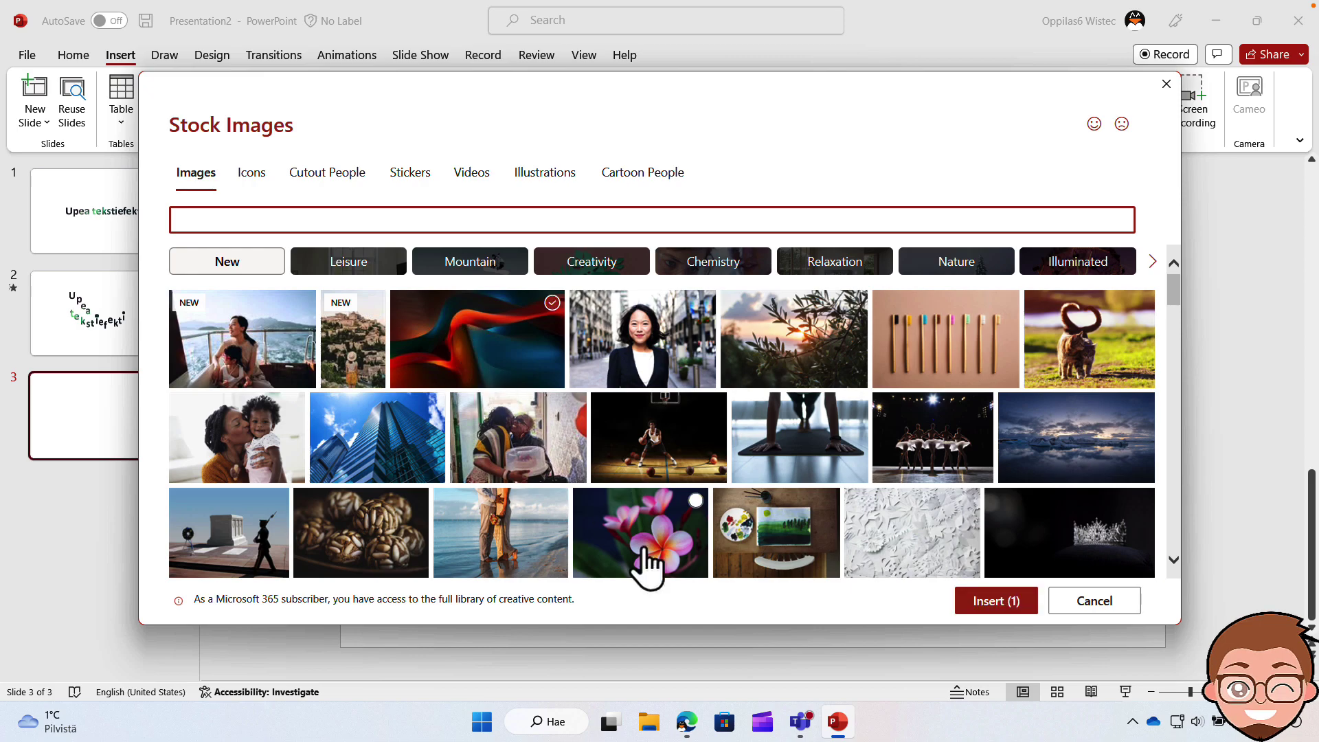
left_click(1008, 603)
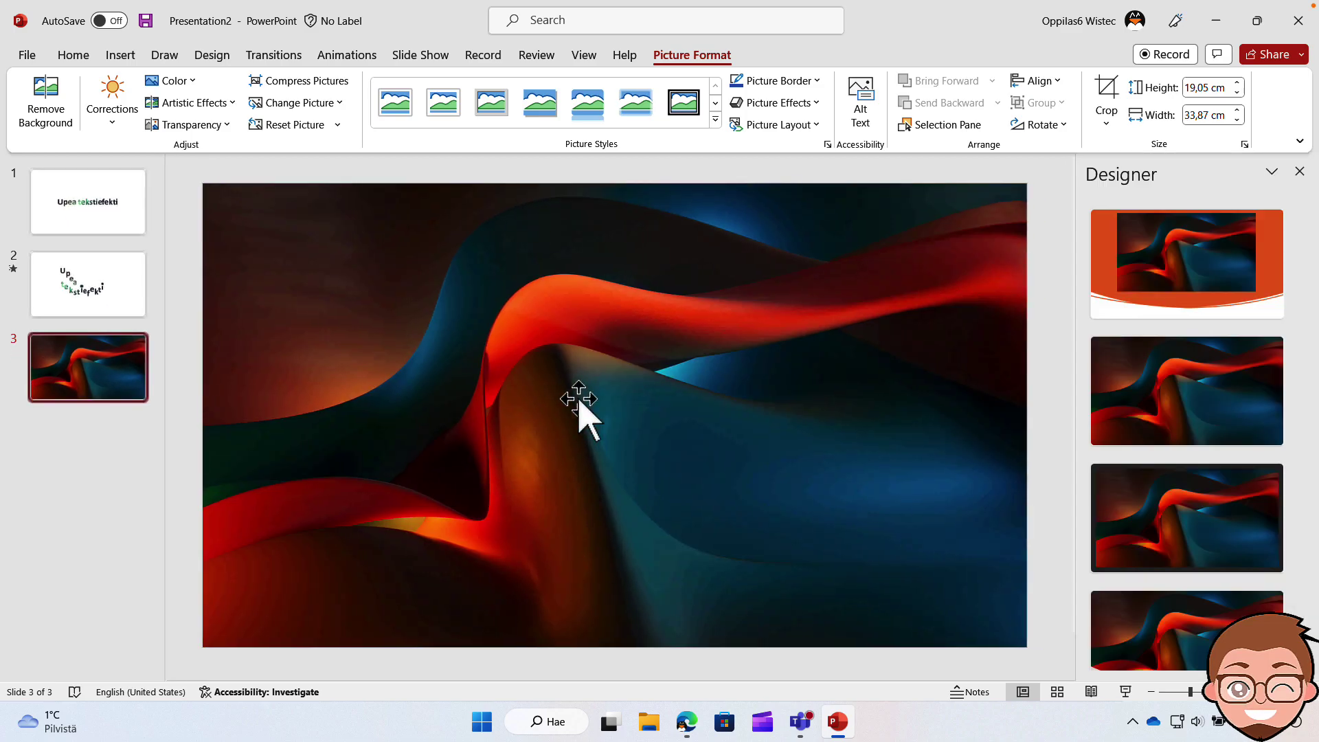
Step: Close Designer and draw a text box across the picture's middle with 'WebOpettaja'
left_click(1299, 172)
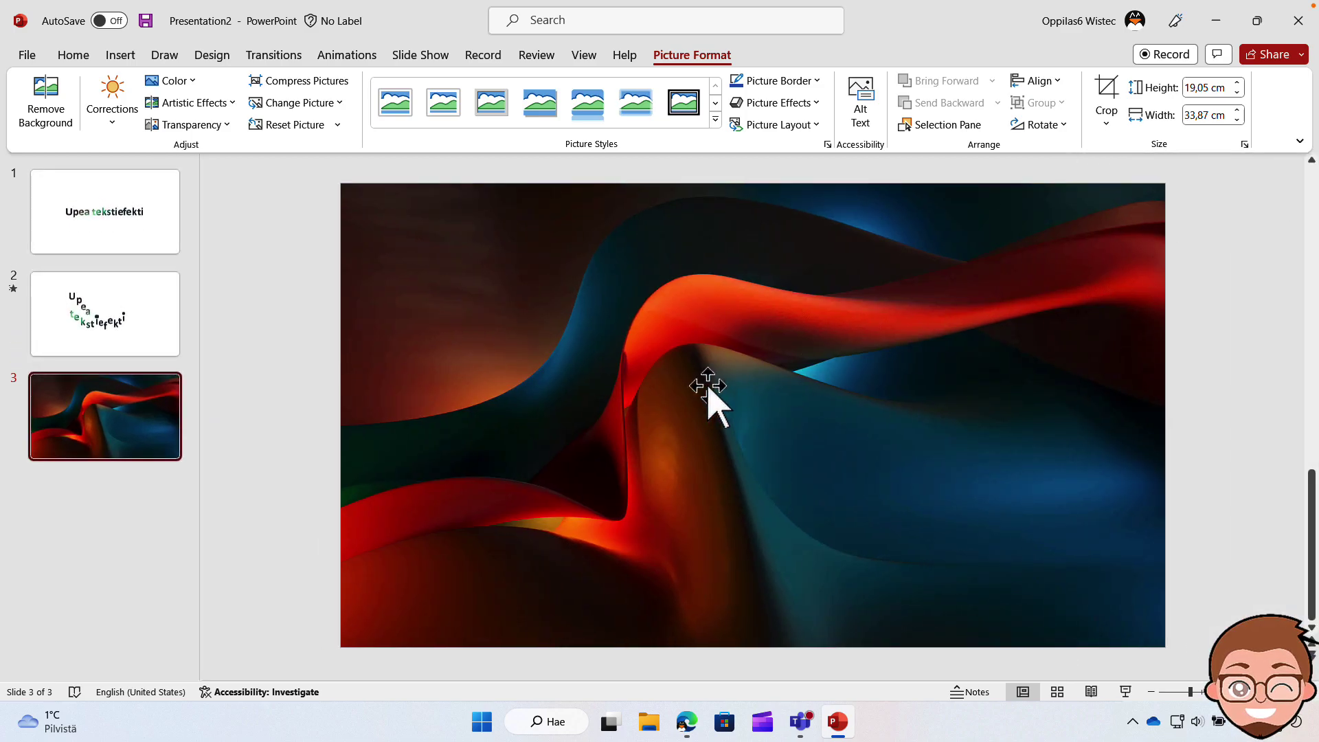
left_click(110, 56)
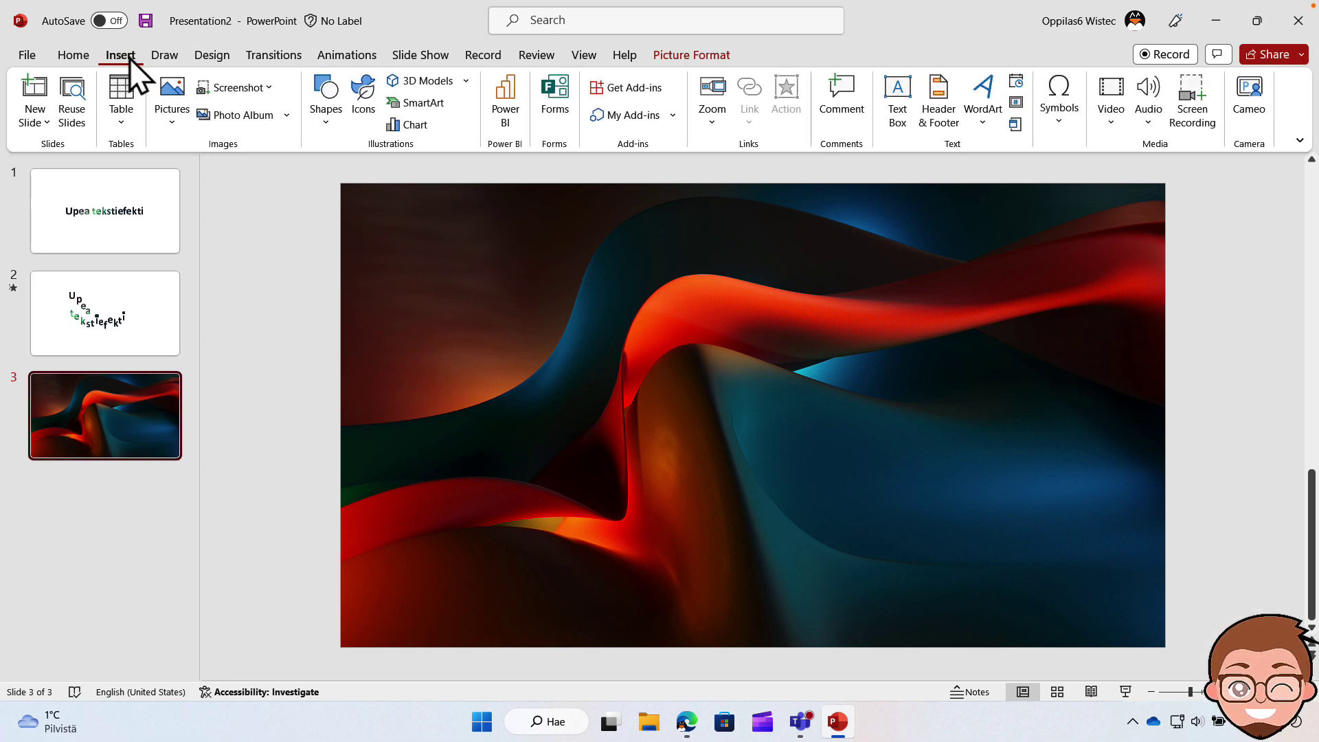
left_click(903, 88)
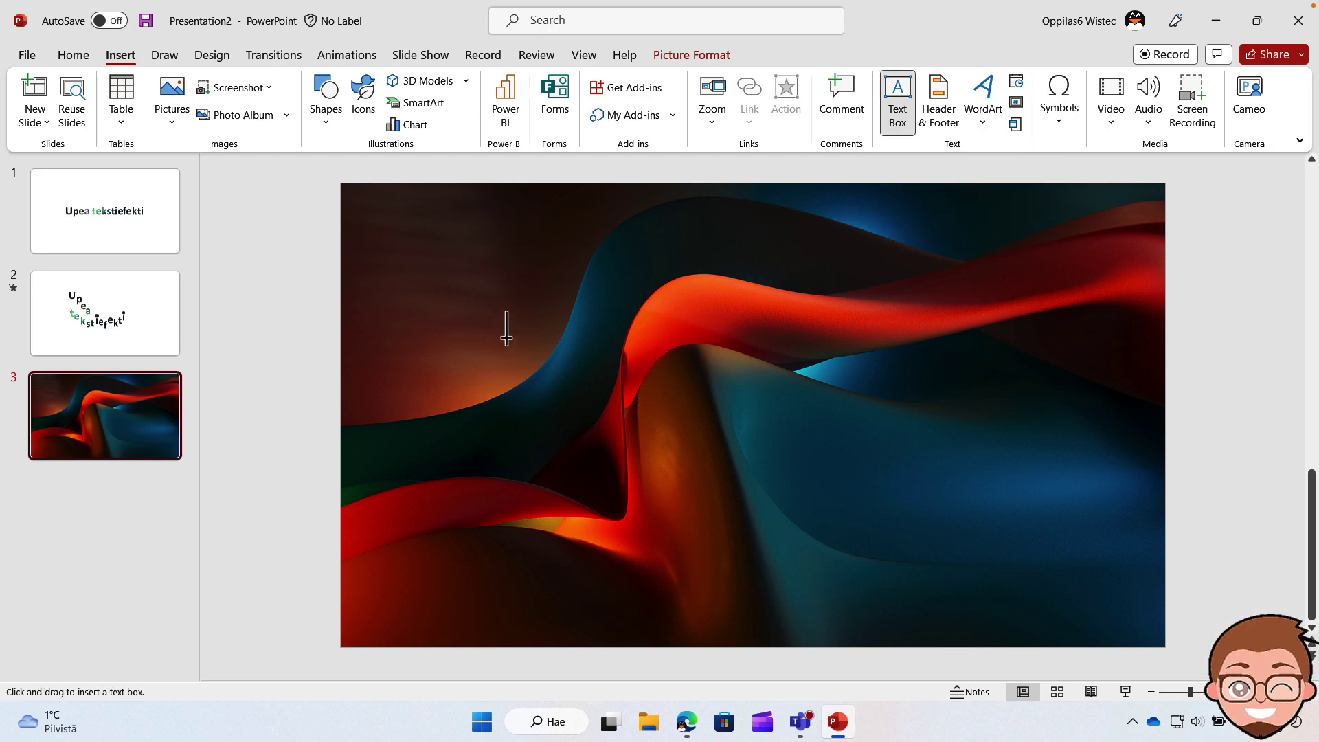
left_click_drag(506, 337, 956, 513)
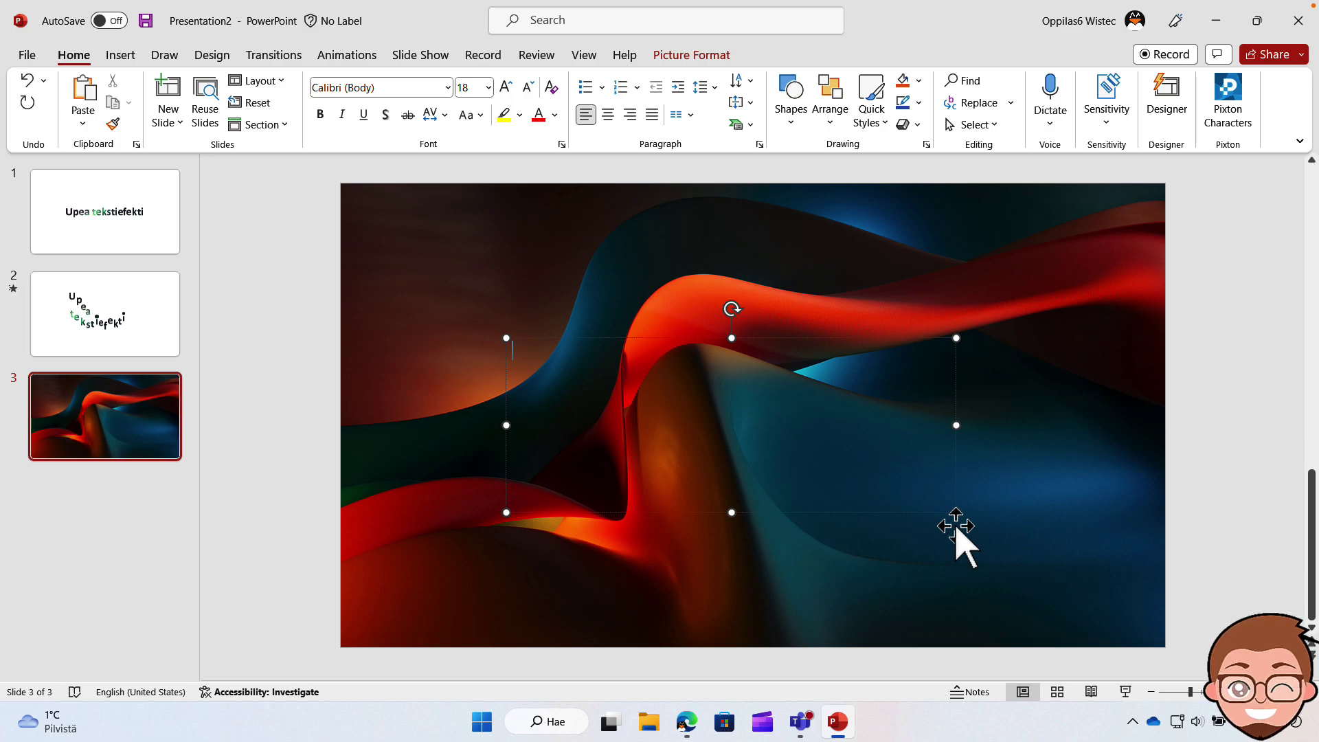
type("A")
Step: Format WebOpettaja in Amasis MT Pro Black at 120 pt
double_click(595, 351)
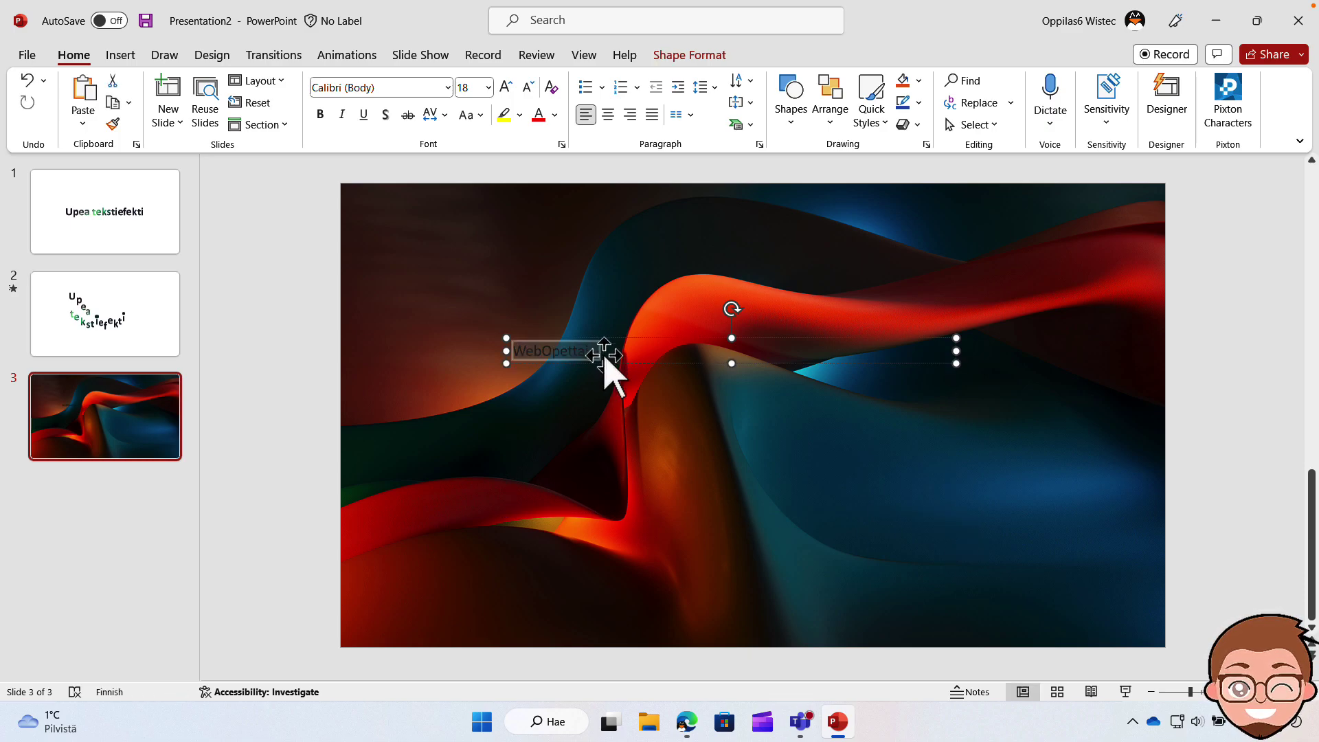
left_click(447, 87)
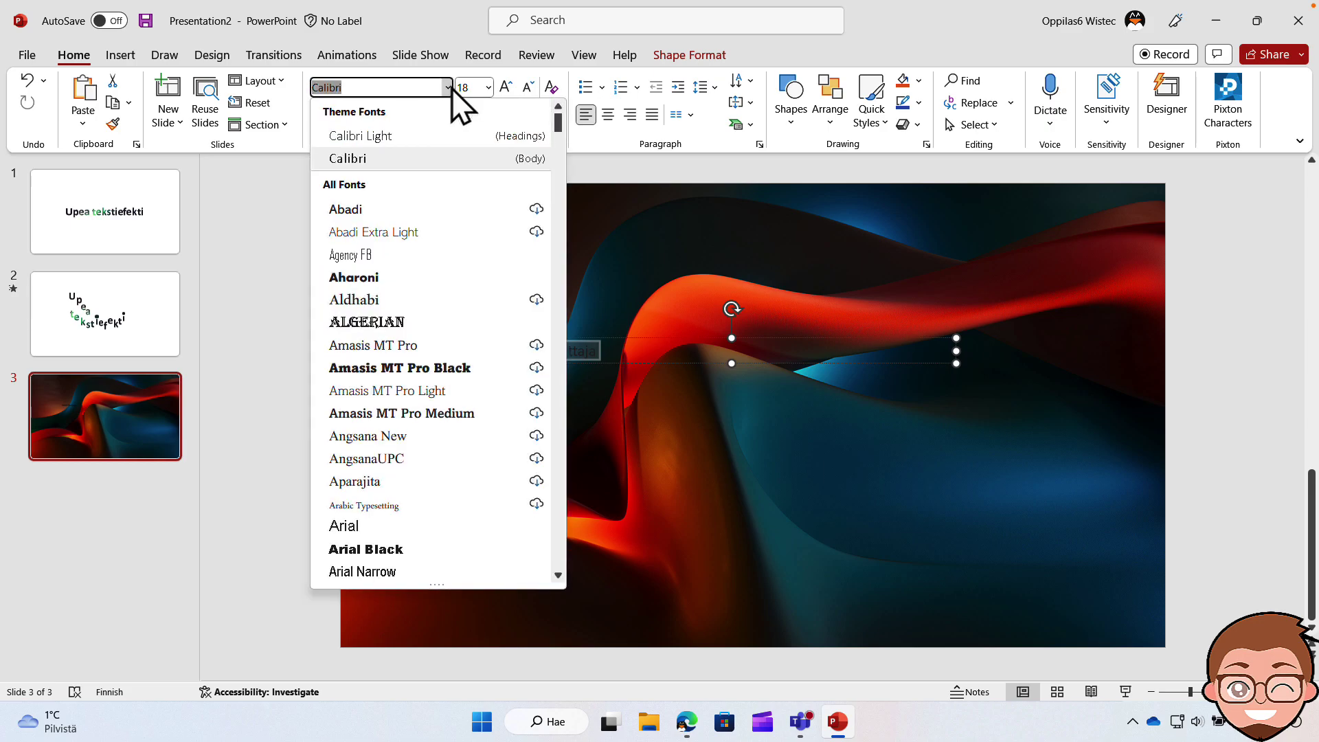
left_click(415, 368)
left_click(487, 88)
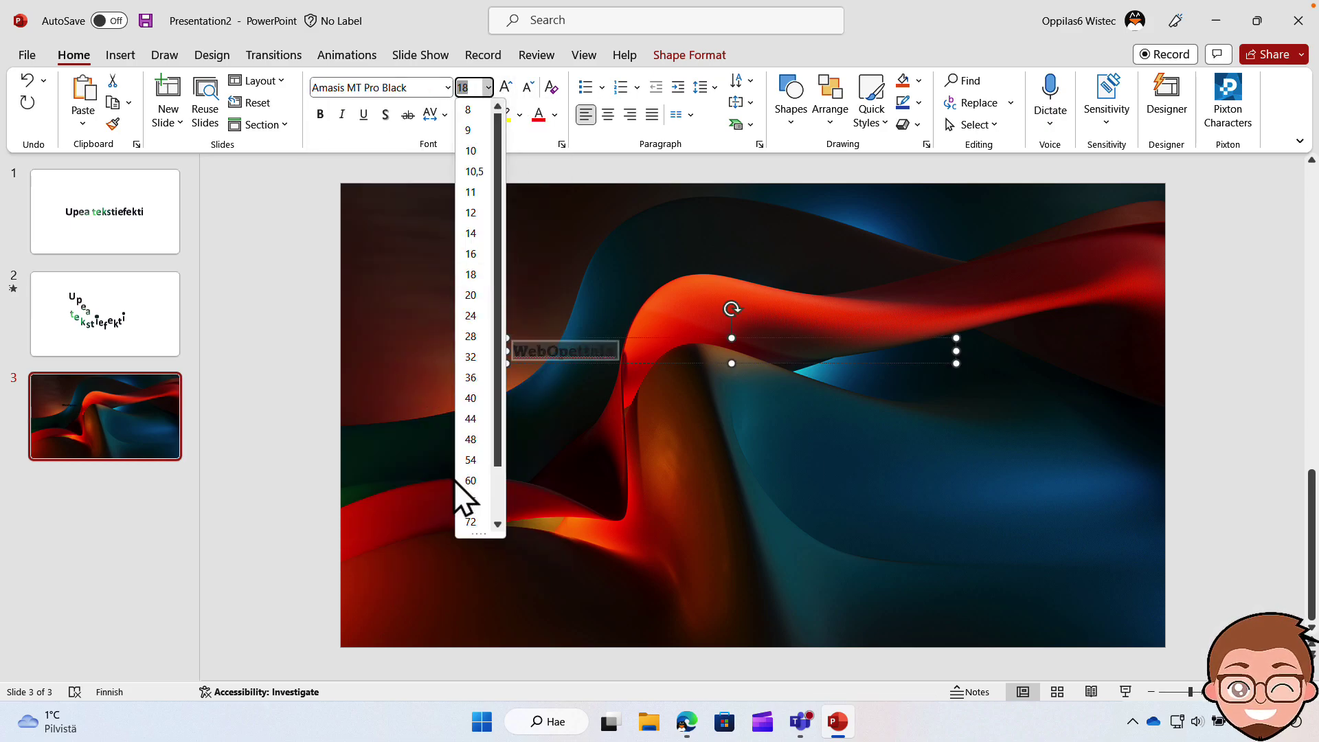
left_click(471, 521)
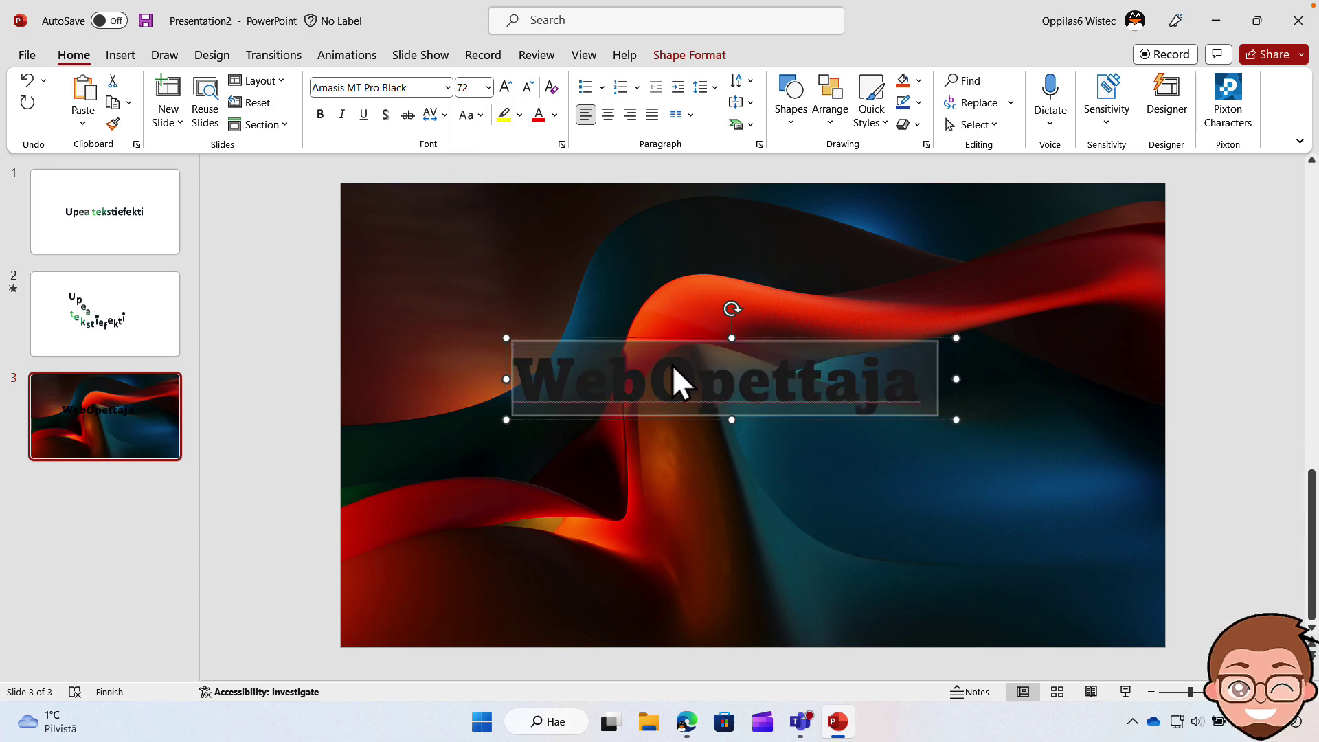
left_click(455, 84)
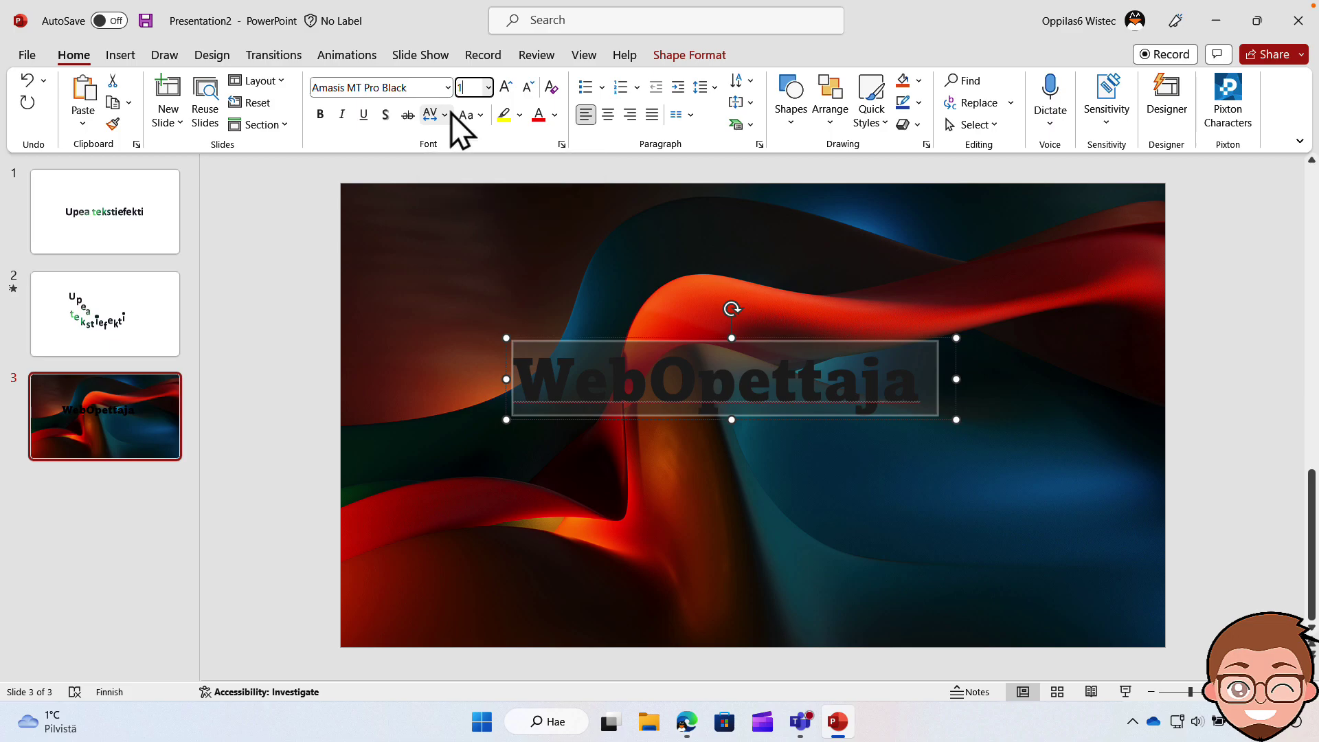
type("120")
key("Return")
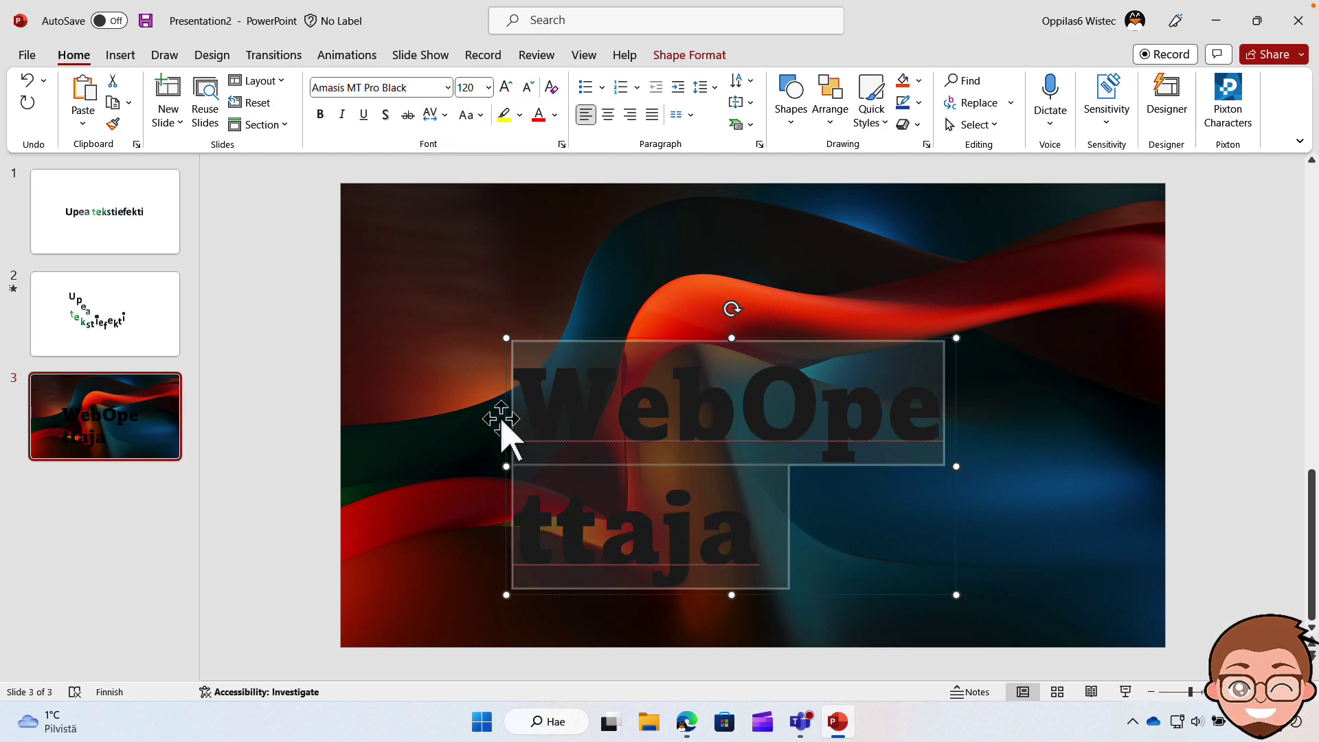
Step: Widen the text box so WebOpettaja fits on one line, and centre-align it
mouse_move(506, 339)
left_mouse_down()
mouse_move(456, 323)
mouse_move(373, 358)
left_mouse_up()
mouse_move(956, 487)
left_mouse_down()
mouse_move(1110, 480)
mouse_move(1105, 490)
left_mouse_up()
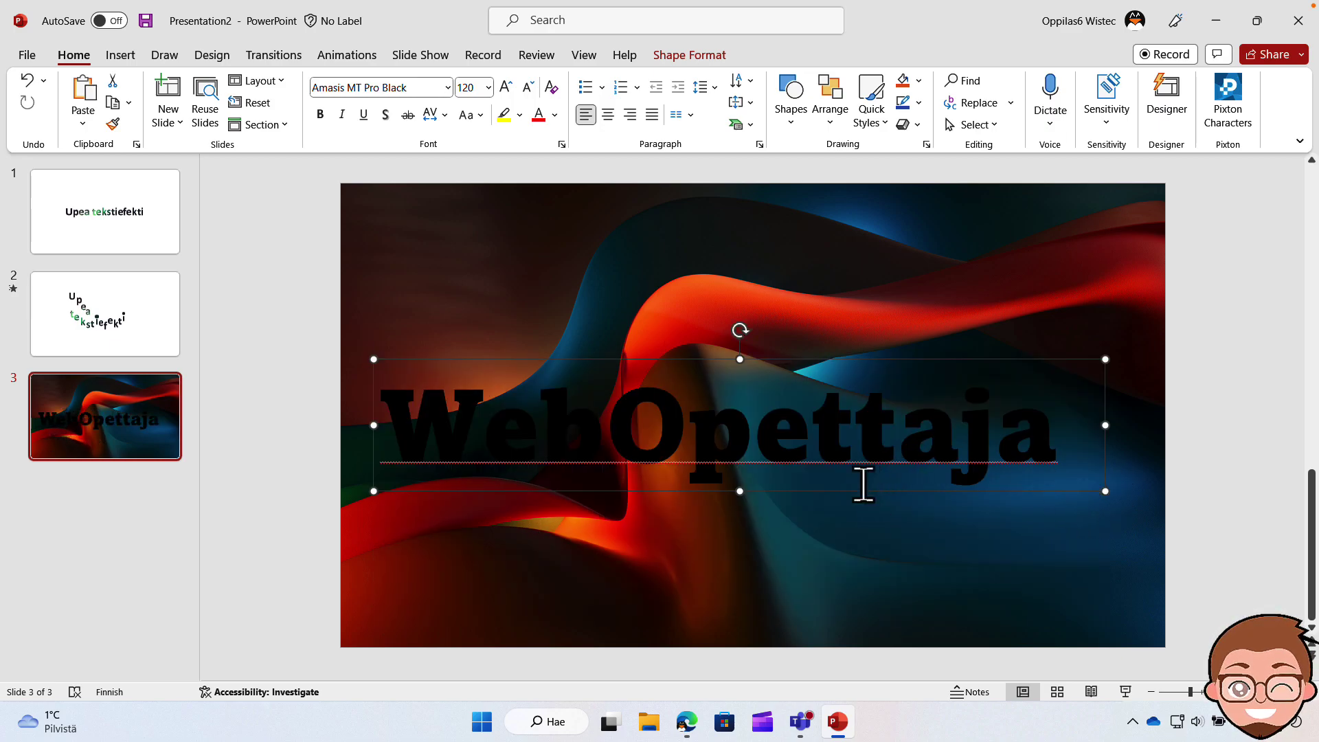
left_click(607, 114)
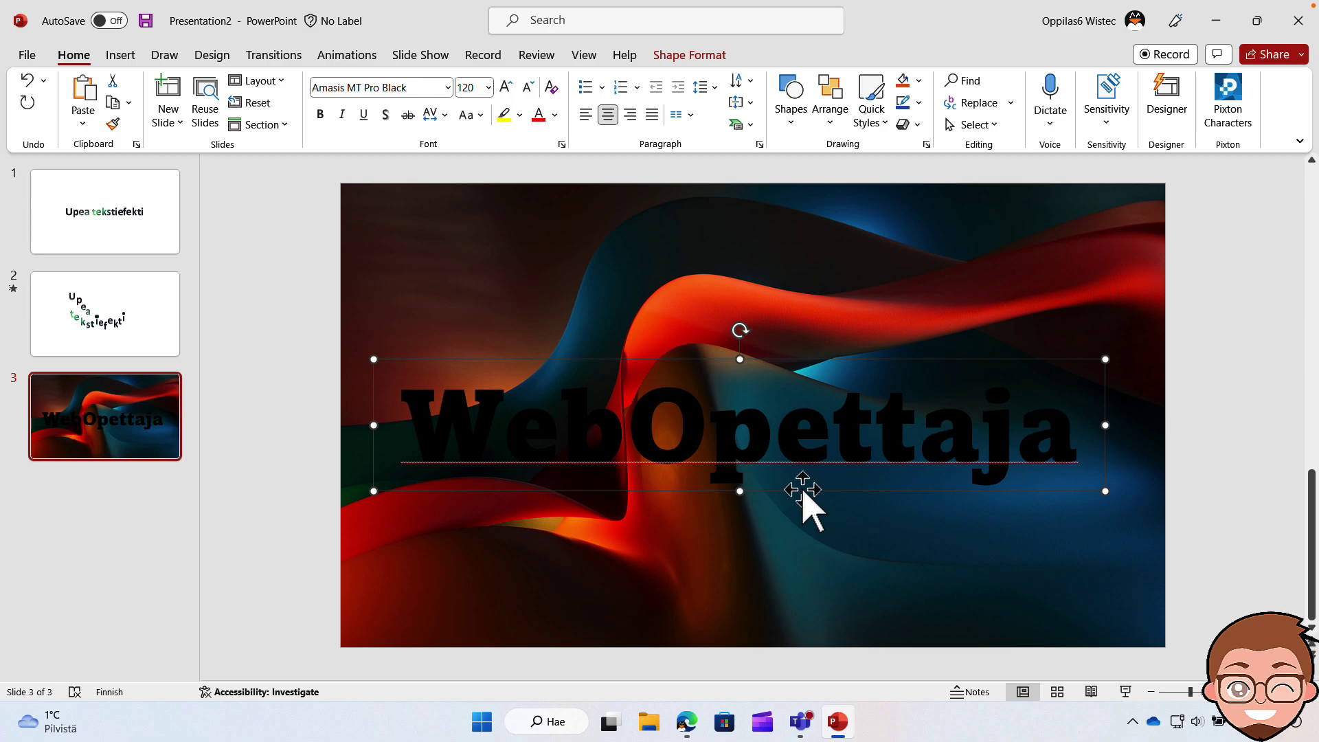
Step: Move the WebOpettaja heading up near the top of the slide, horizontally centred
mouse_move(800, 489)
left_mouse_down()
mouse_move(811, 450)
mouse_move(815, 489)
mouse_move(835, 431)
mouse_move(804, 450)
mouse_move(821, 447)
mouse_move(812, 359)
mouse_move(817, 647)
mouse_move(809, 621)
left_mouse_up()
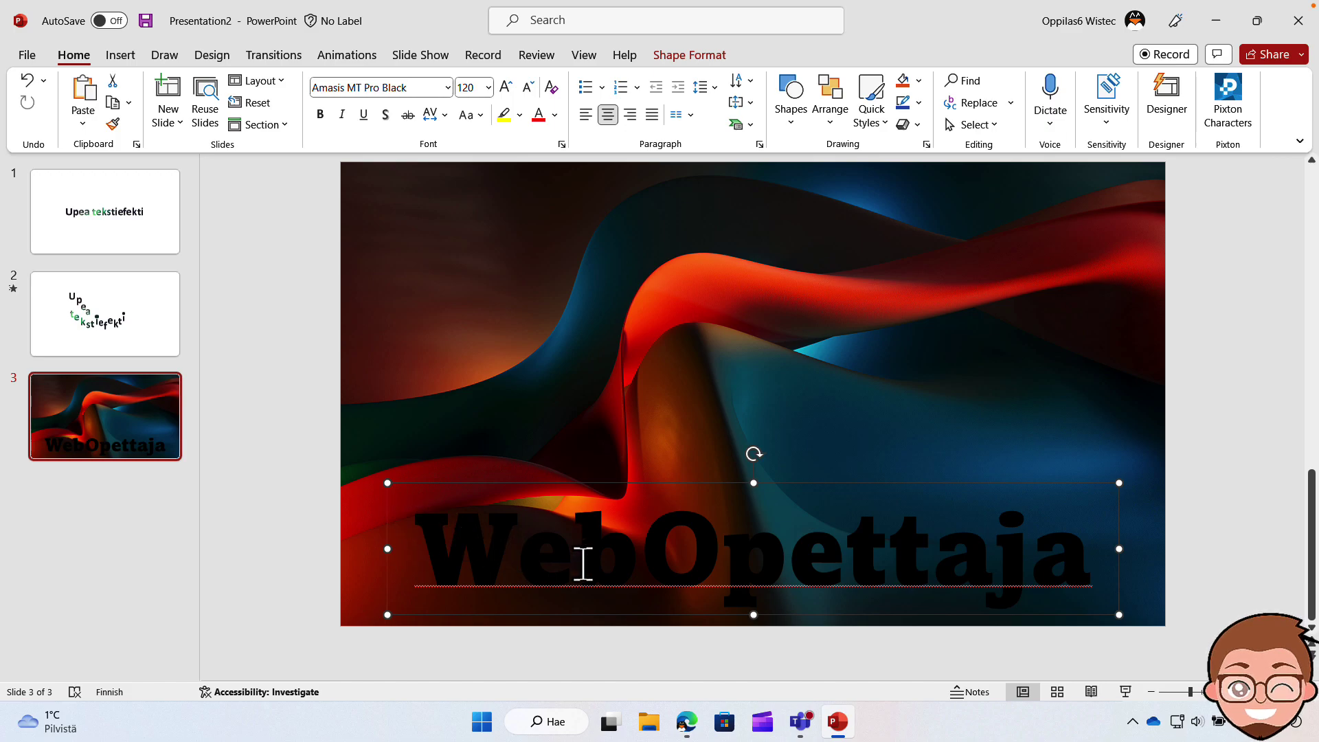
left_click_drag(786, 612, 792, 328)
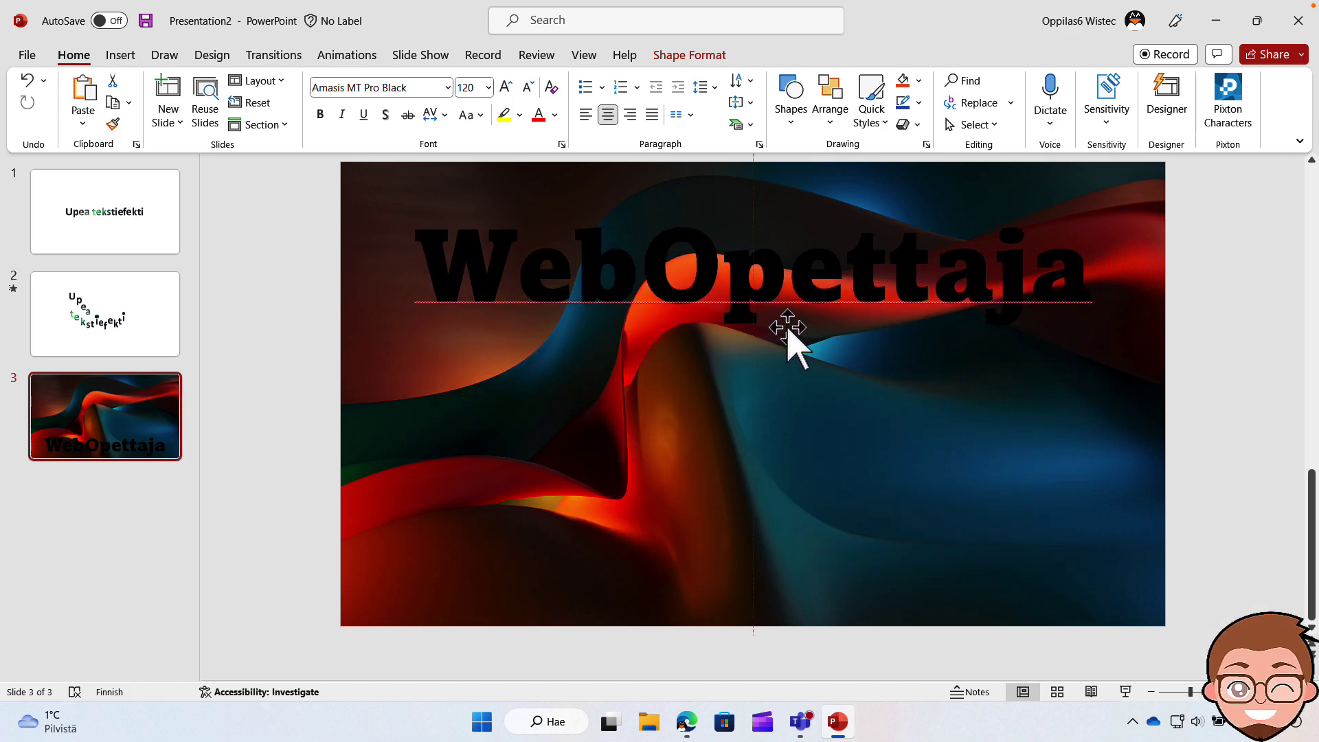
left_click_drag(792, 330, 790, 332)
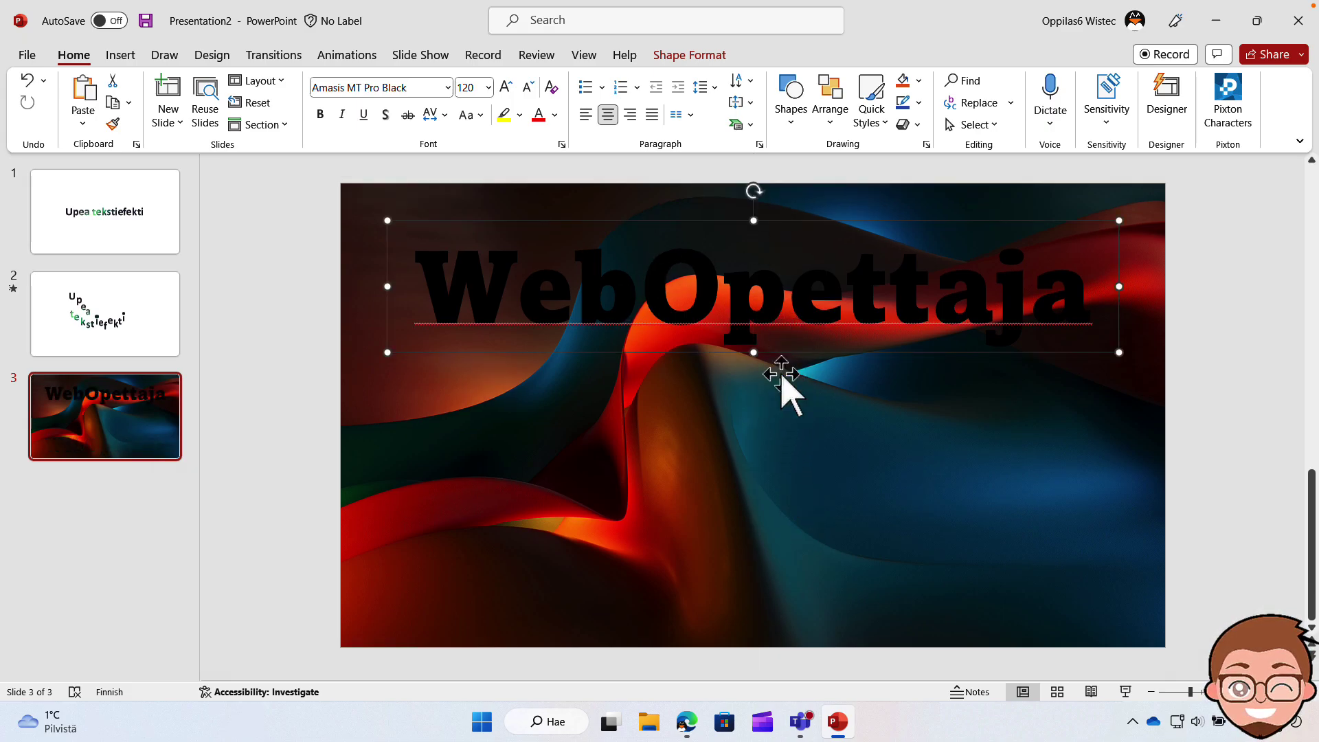
left_click_drag(789, 351, 797, 386)
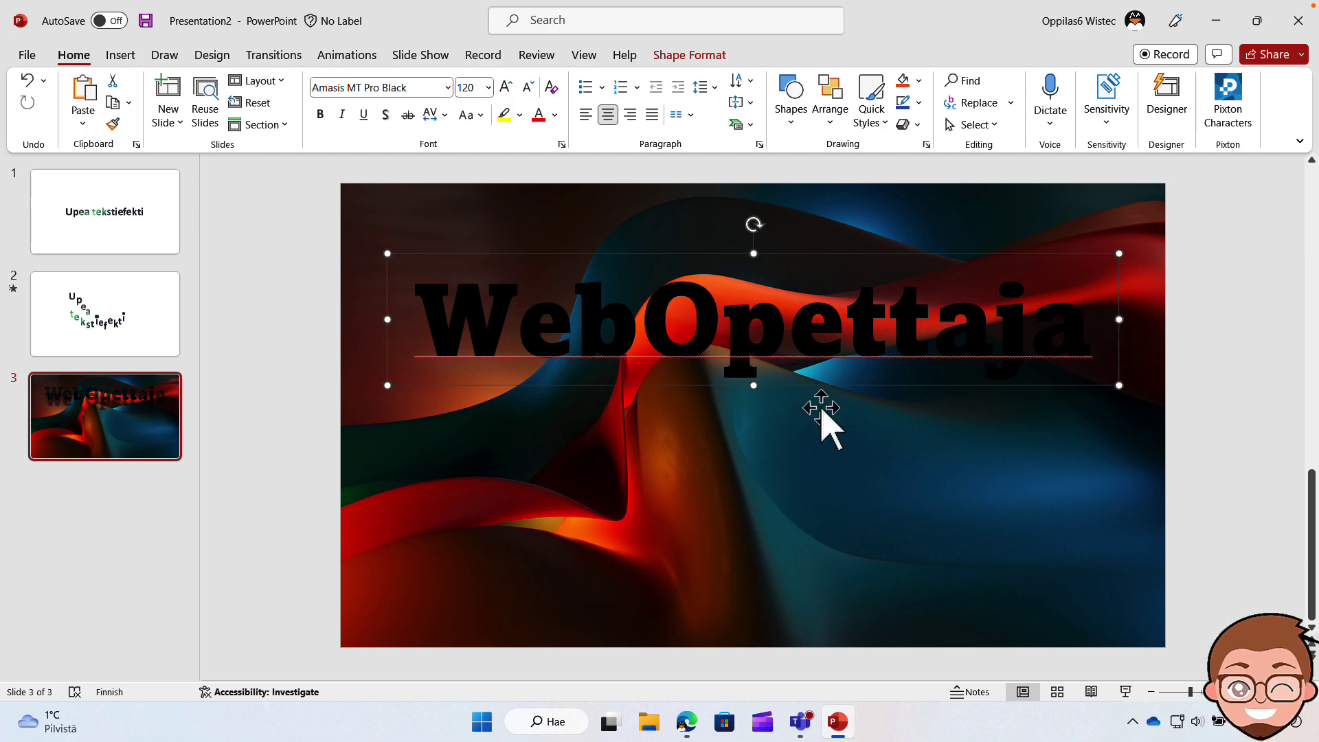
Step: Select the background picture together with the WebOpettaja heading
left_click(324, 443)
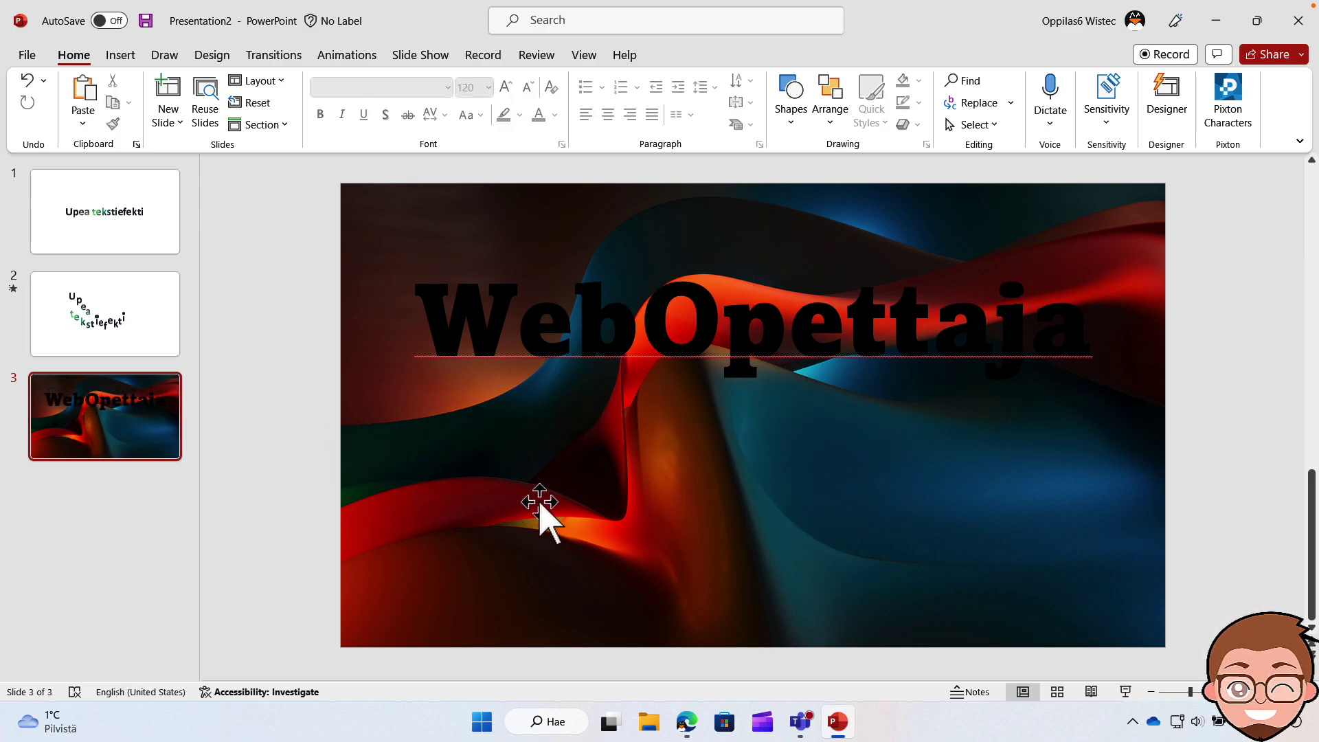
left_click(370, 448)
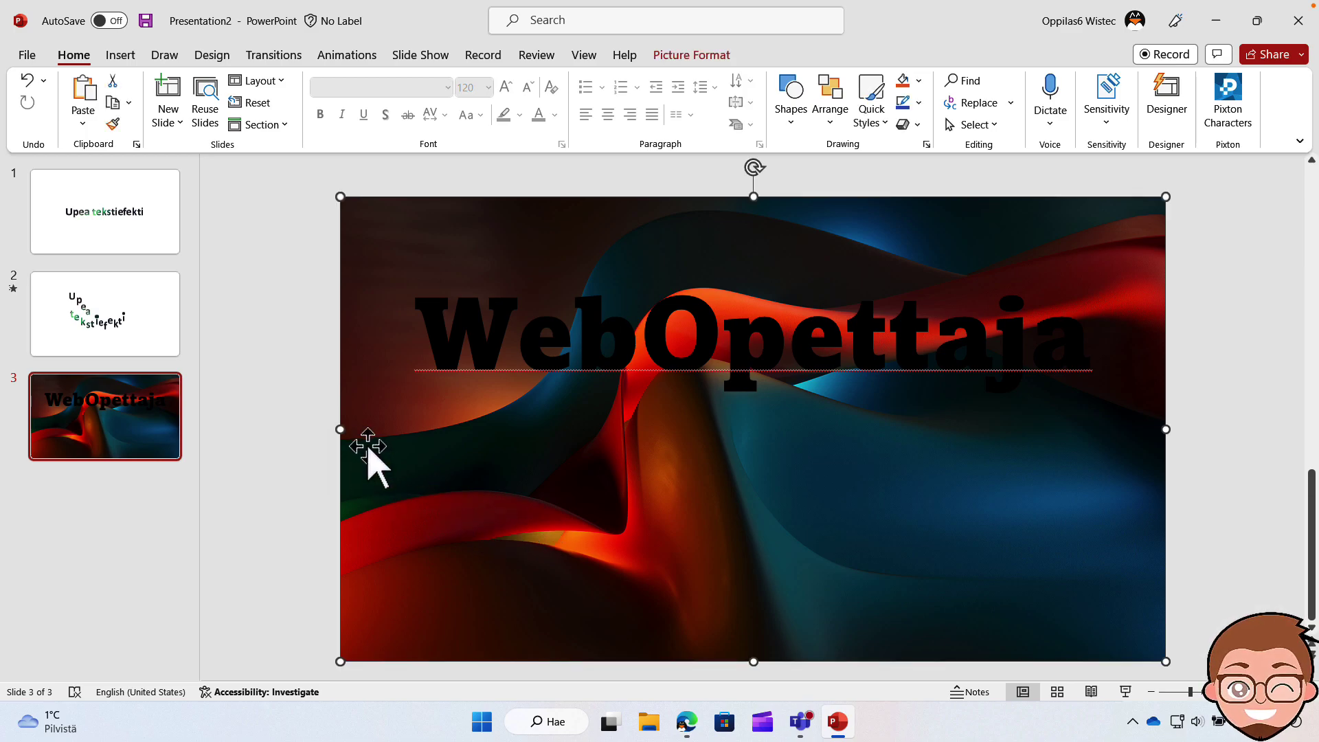
left_click(514, 341)
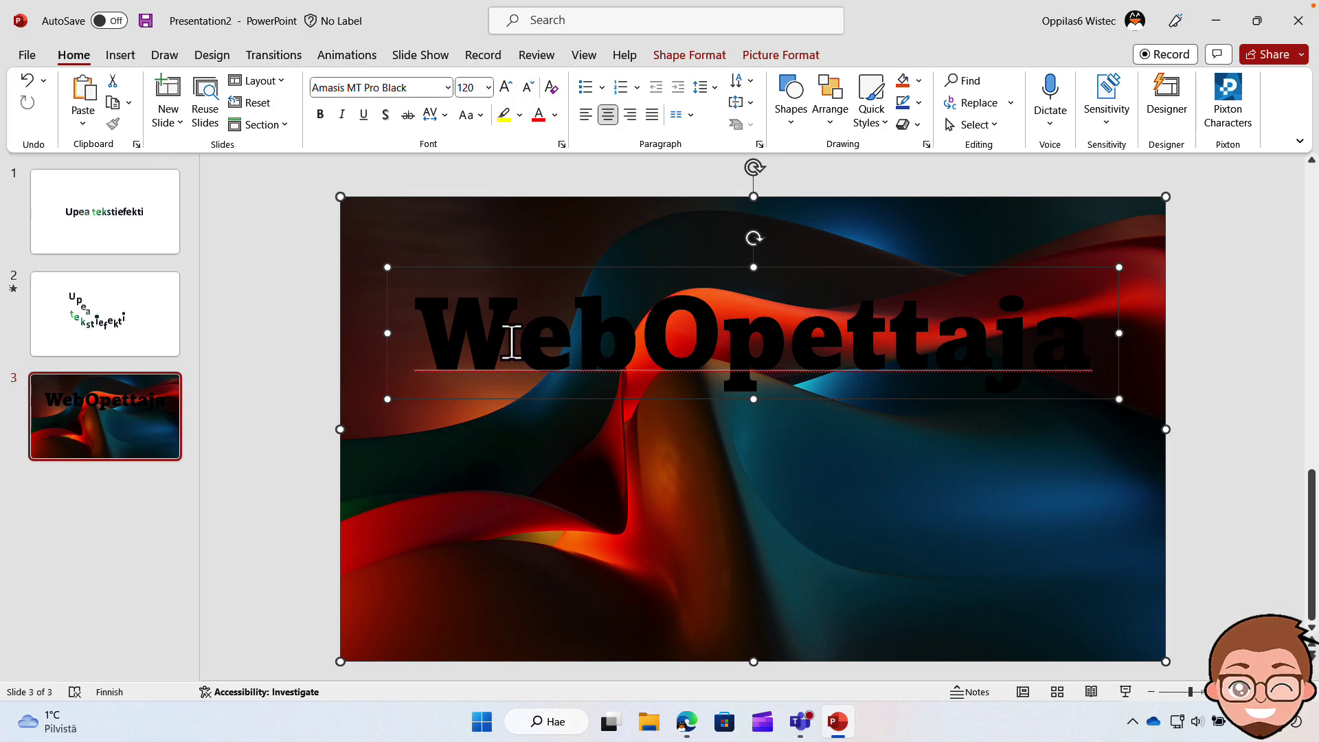
left_click(692, 59)
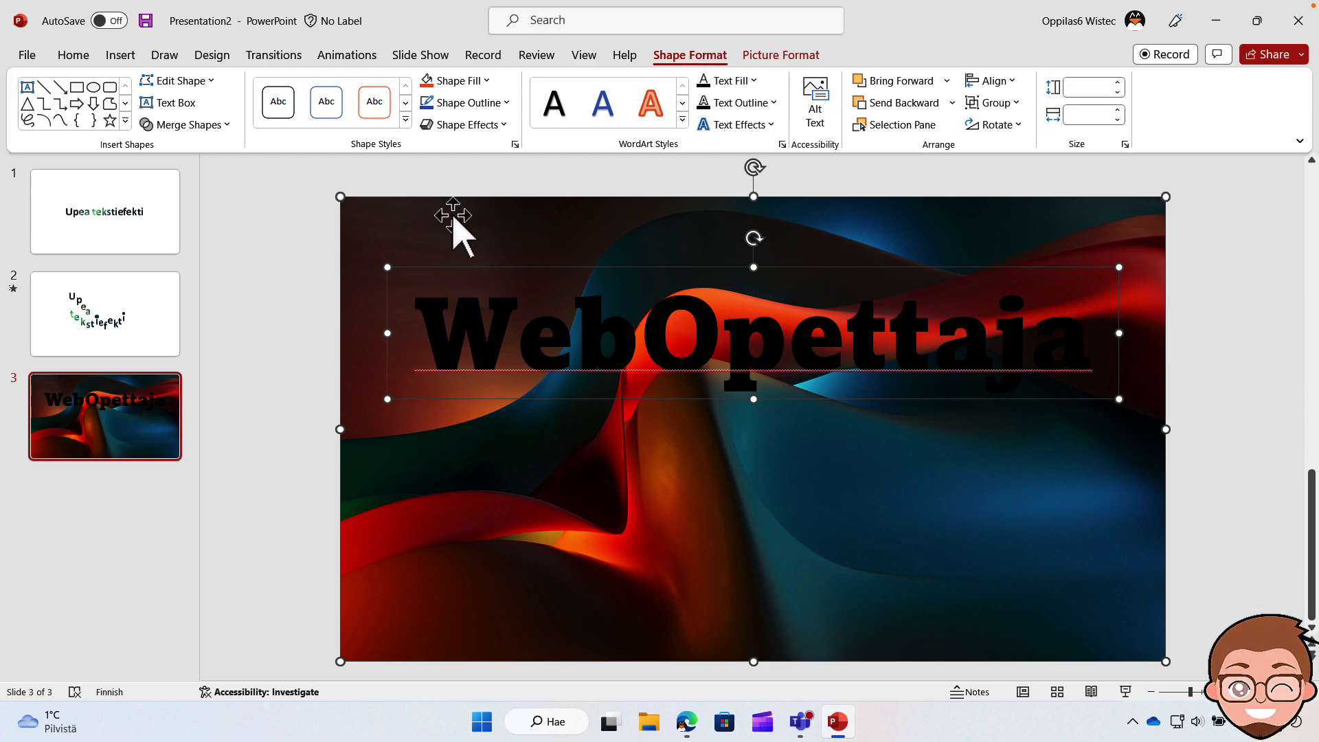
Step: Intersect the photo with the text into a photo-filled WebOpettaja and centre it
left_click(180, 127)
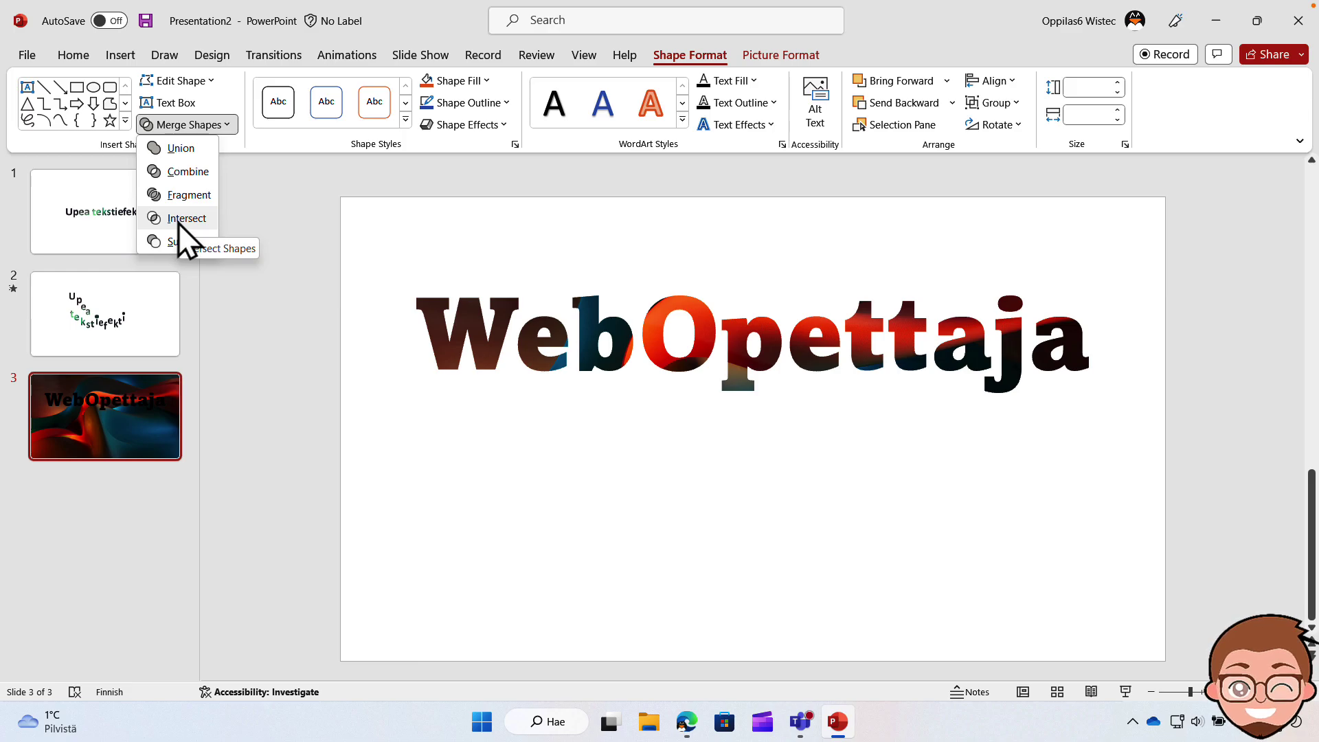
left_click(180, 217)
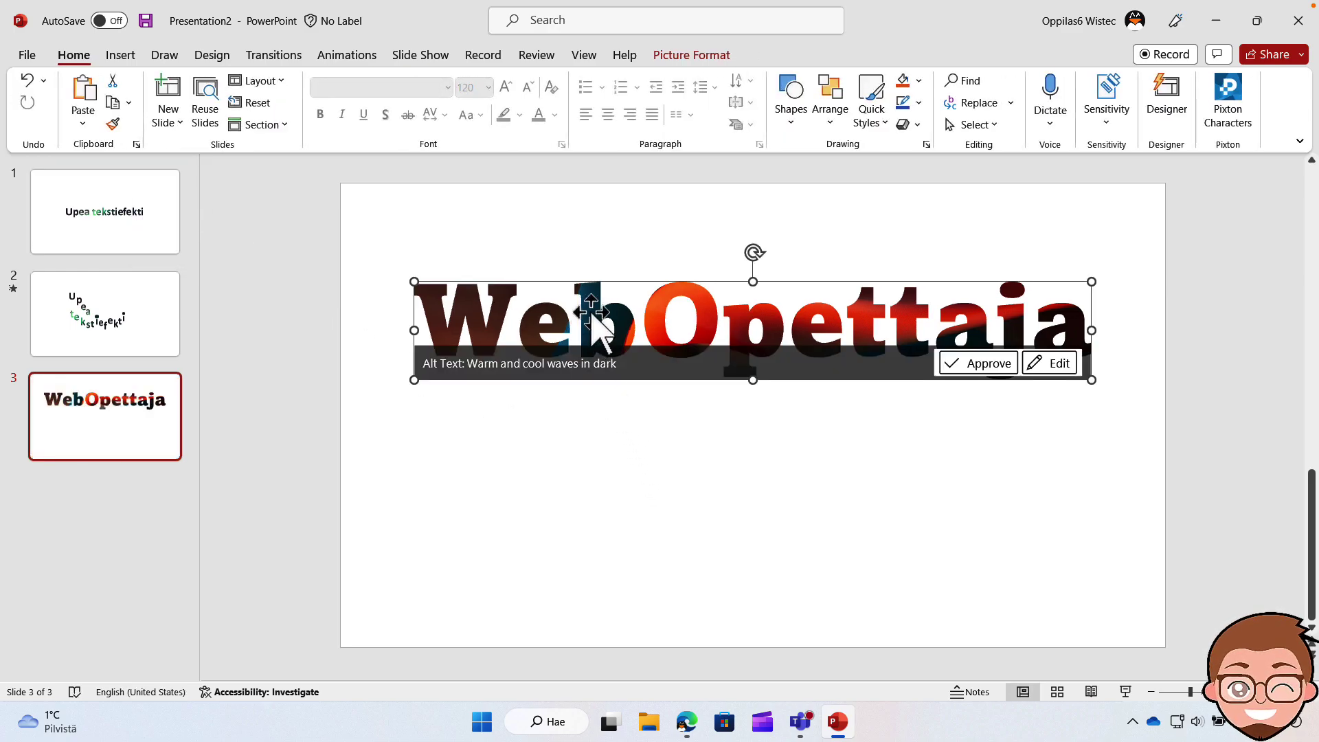
mouse_move(621, 286)
left_mouse_down()
mouse_move(589, 338)
mouse_move(709, 357)
mouse_move(645, 357)
mouse_move(665, 364)
left_mouse_up()
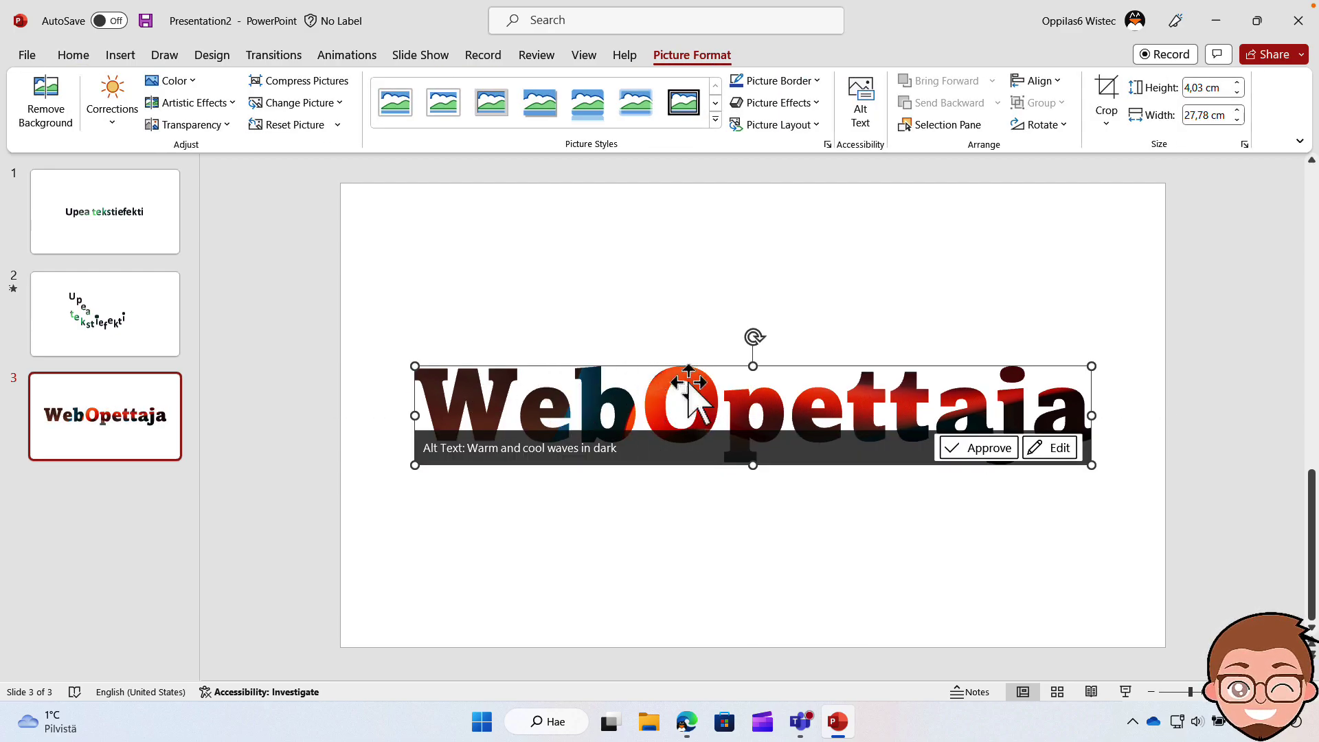
left_click(773, 522)
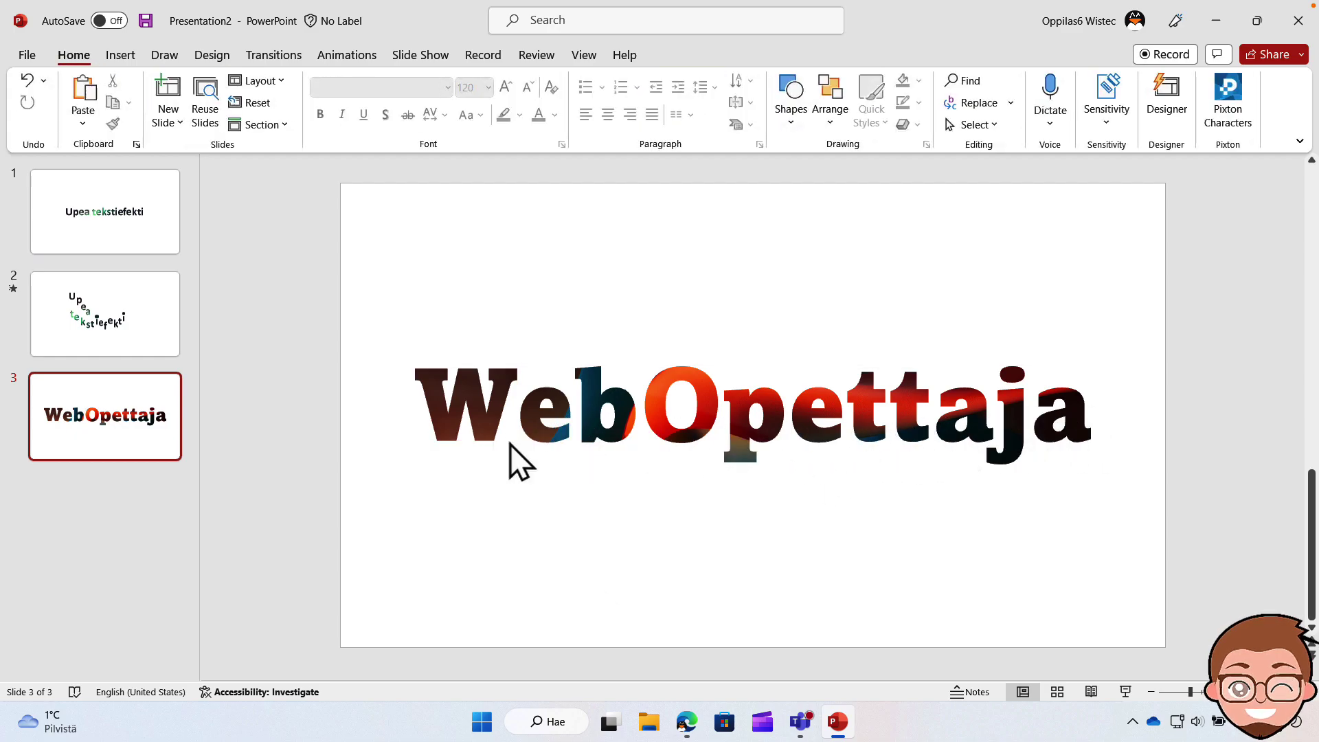
mouse_move(735, 423)
left_mouse_down()
mouse_move(763, 398)
mouse_move(735, 410)
left_mouse_up()
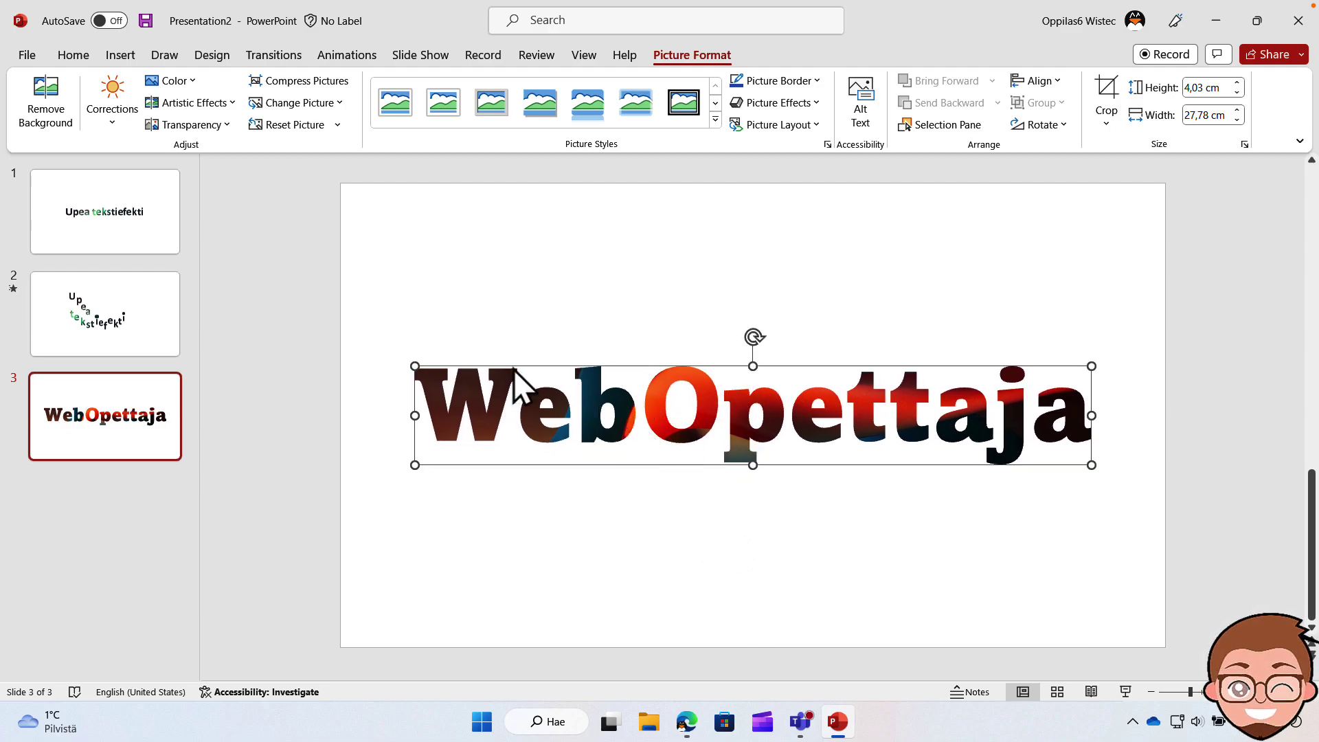
Step: Undo four times to separate the full photo and black text, then close Designer
left_click(72, 58)
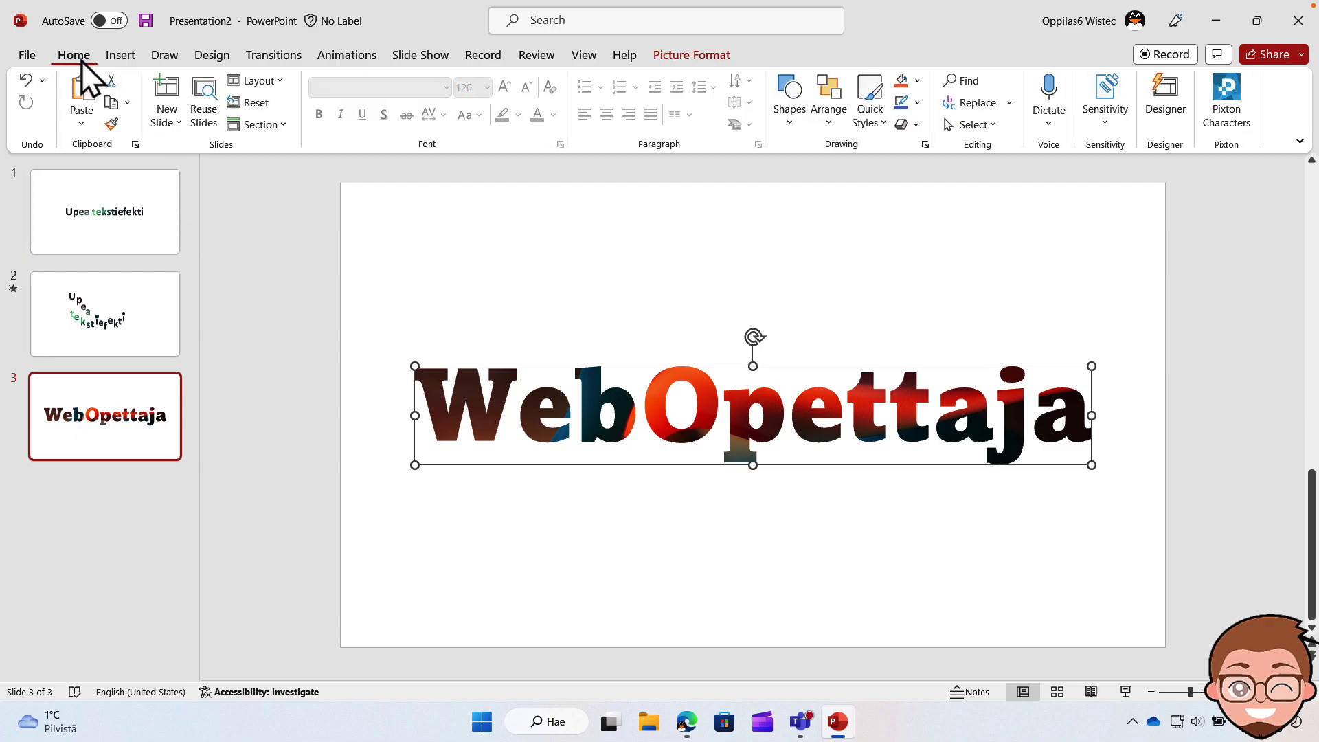
left_click(30, 76)
left_click(30, 76)
left_click(30, 76)
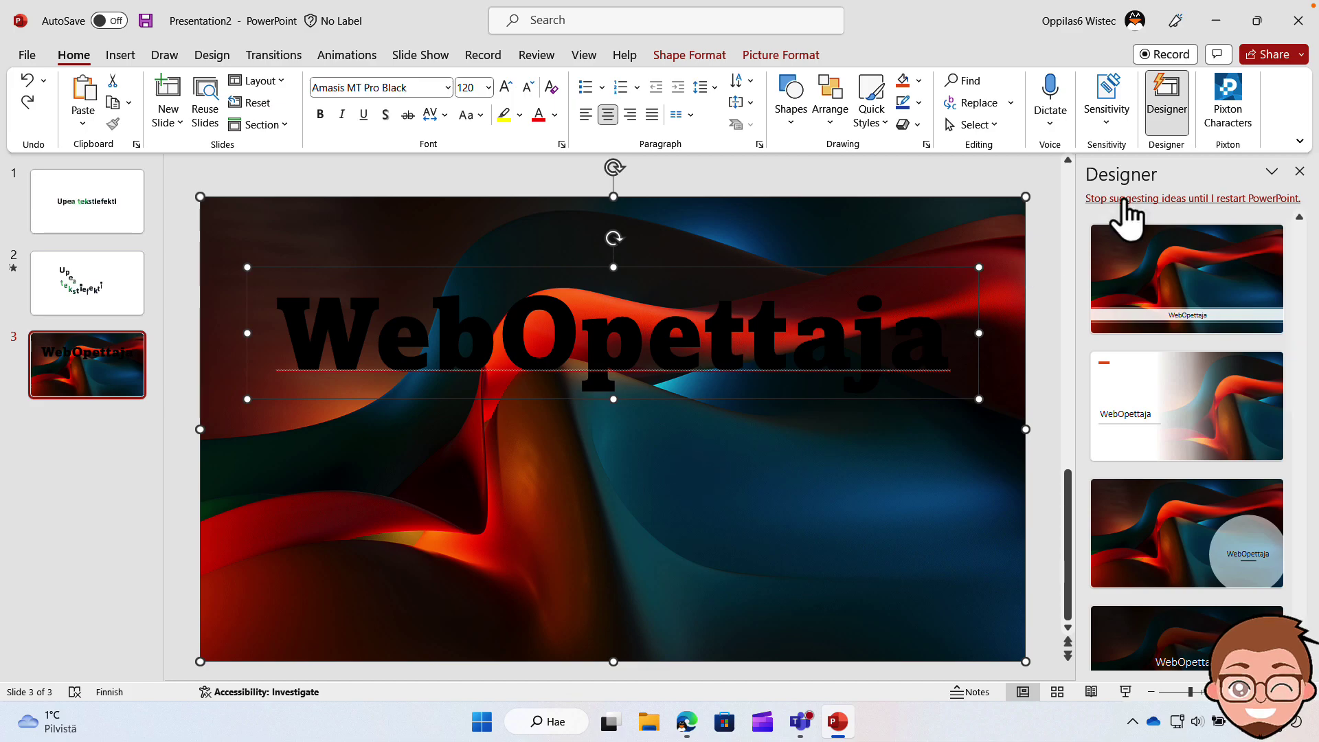
left_click(1299, 171)
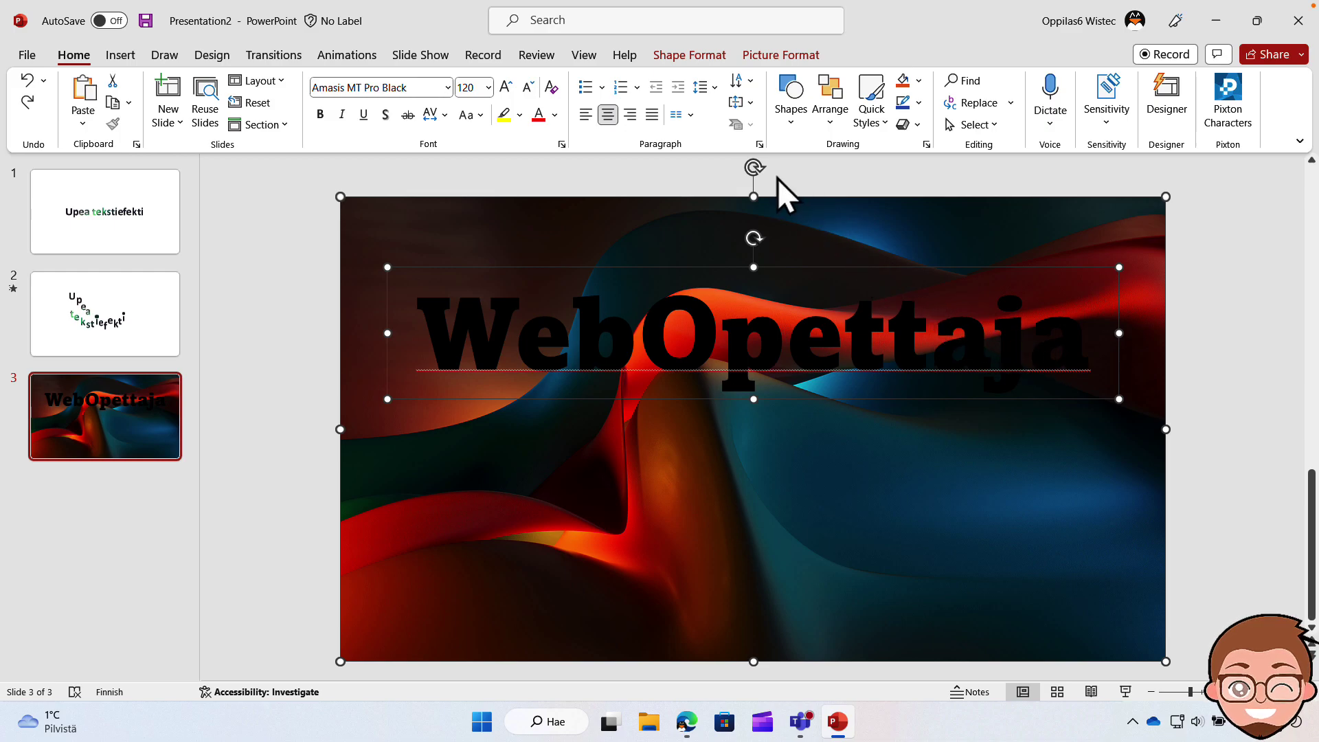
Step: Fragment the text and photo with Merge Shapes, then delete the leftover background piece
left_click(691, 57)
left_click(185, 126)
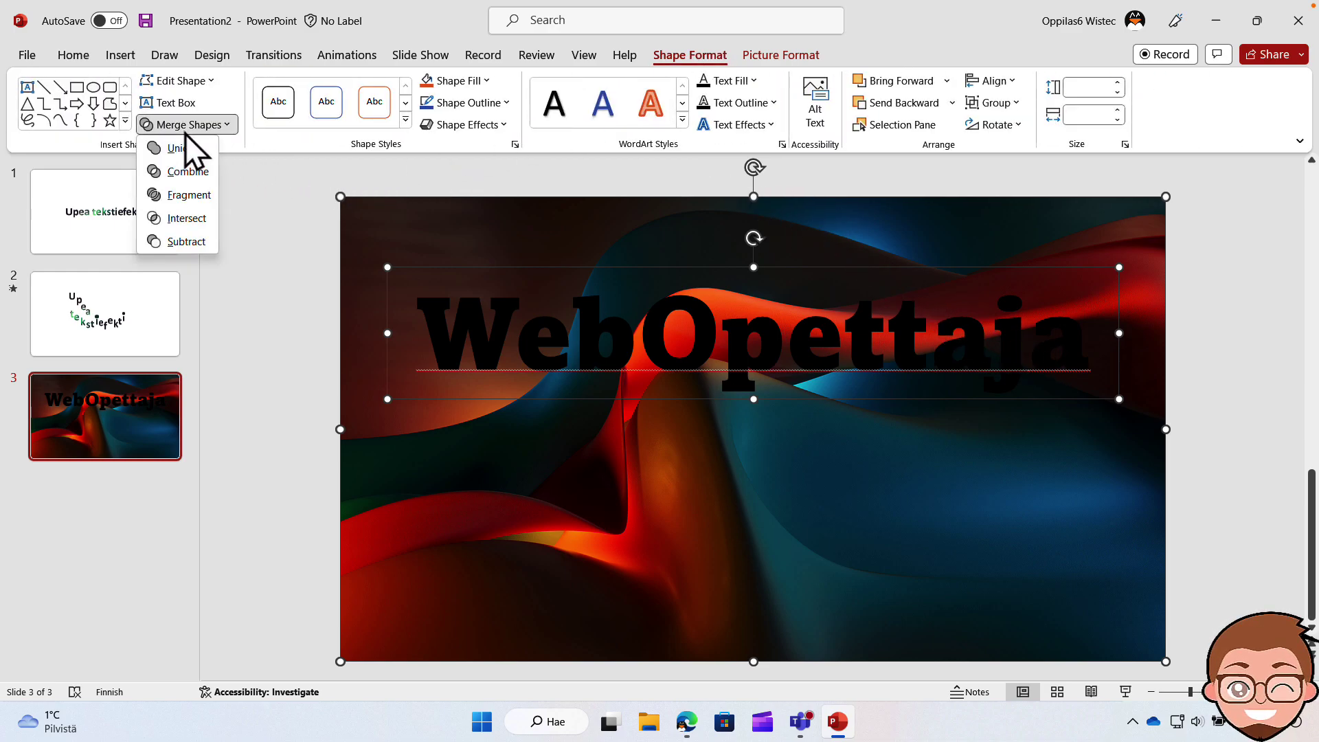
left_click(197, 193)
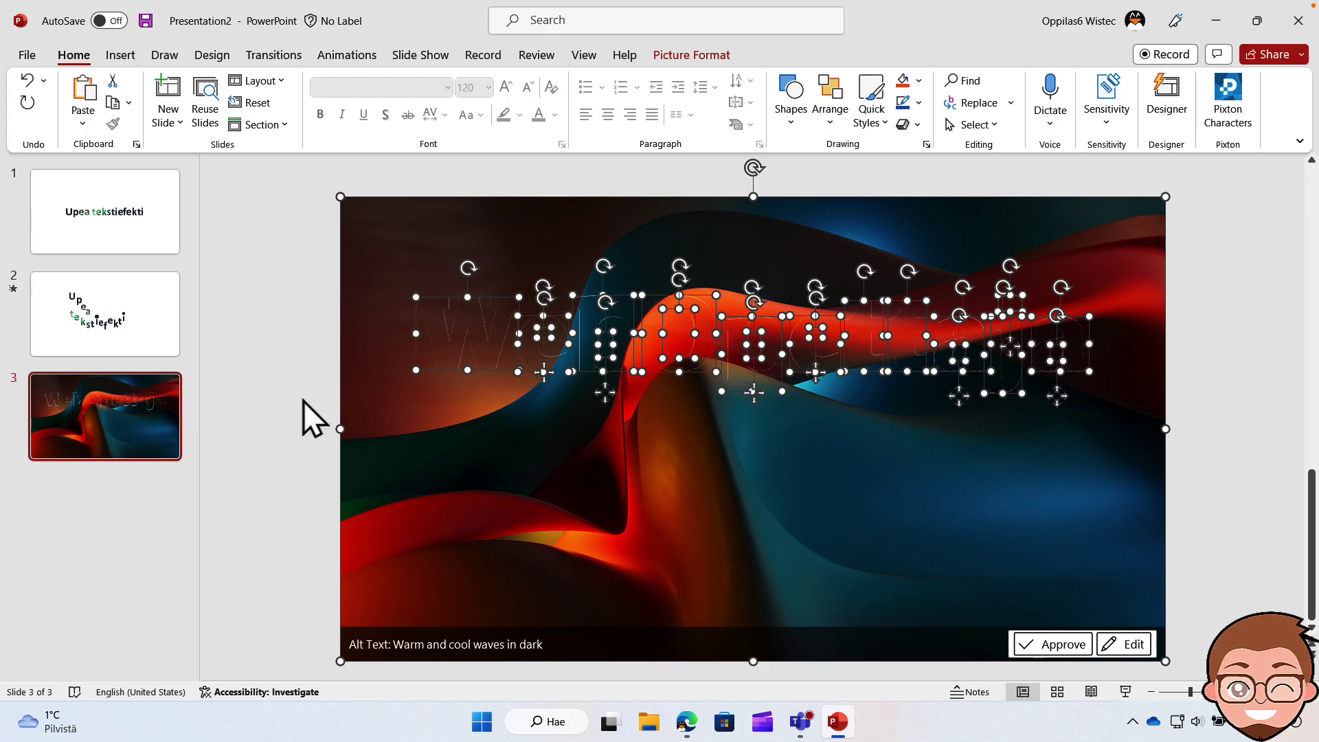
left_click(279, 427)
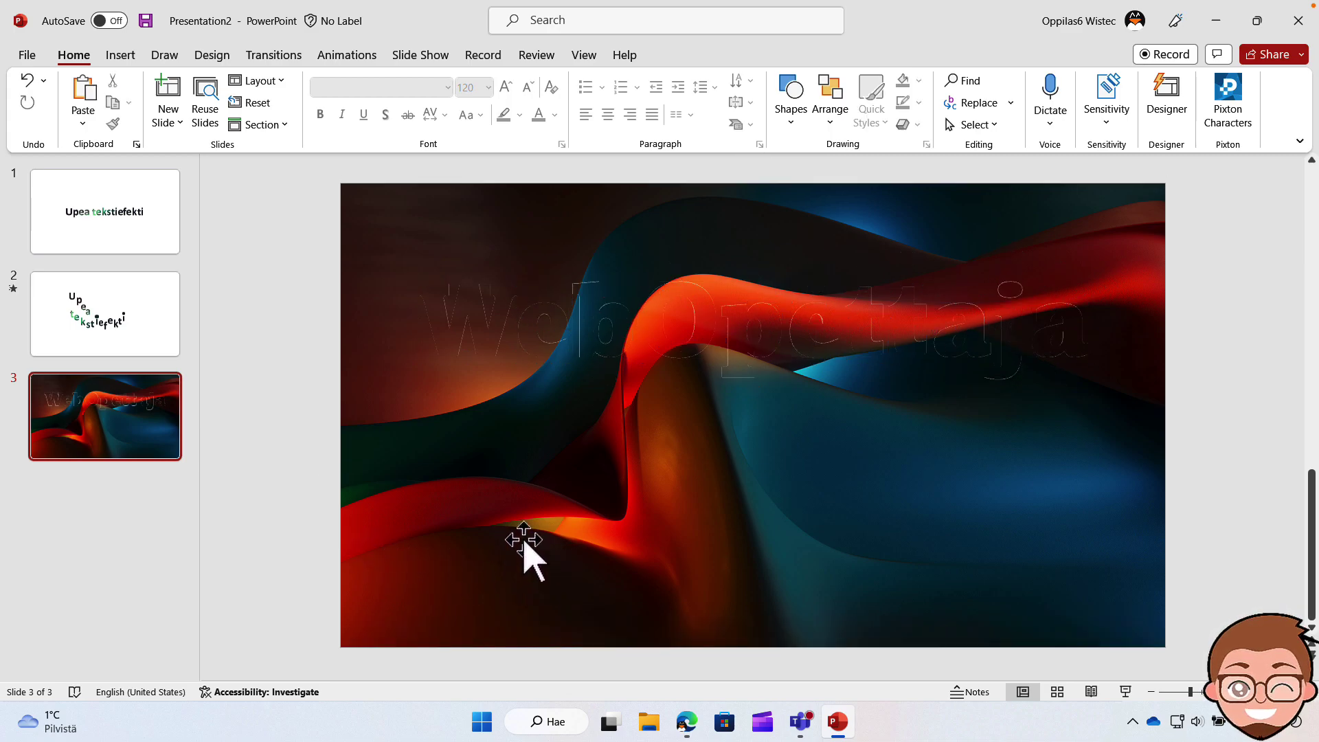
left_click(756, 495)
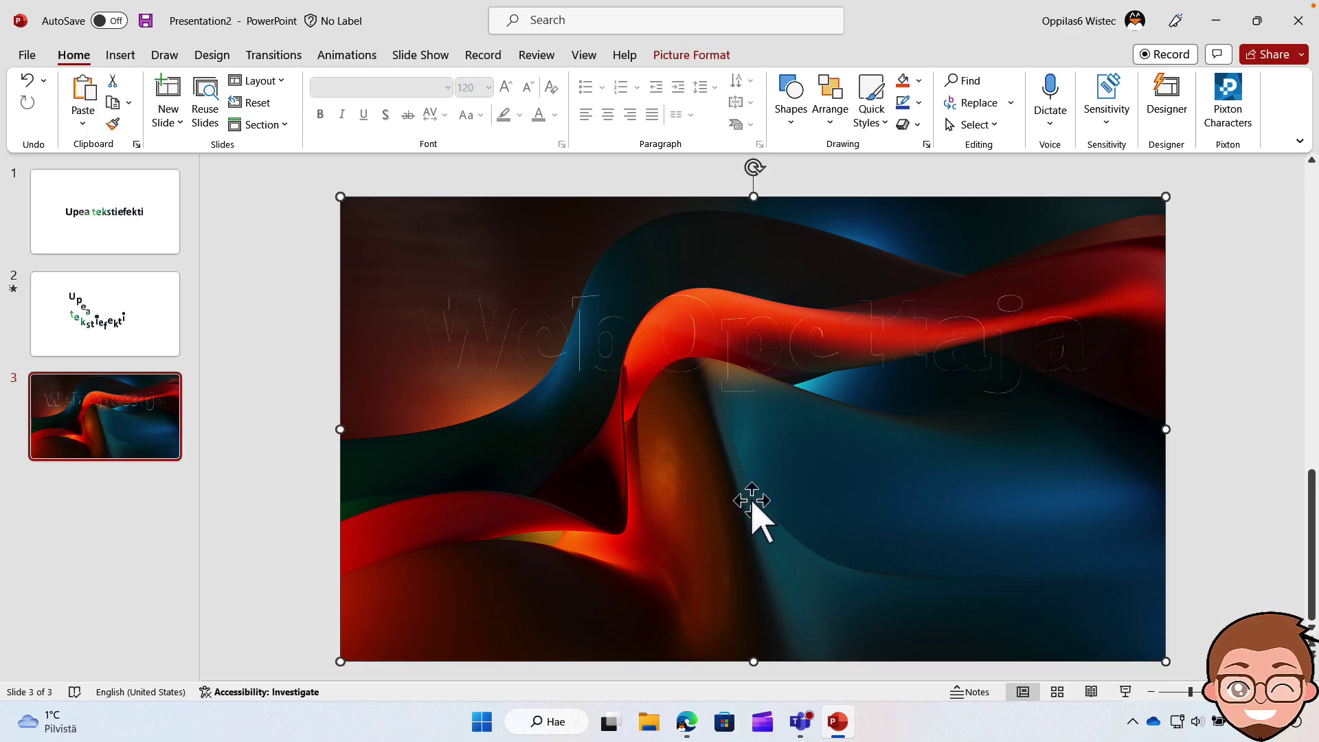
key("Delete")
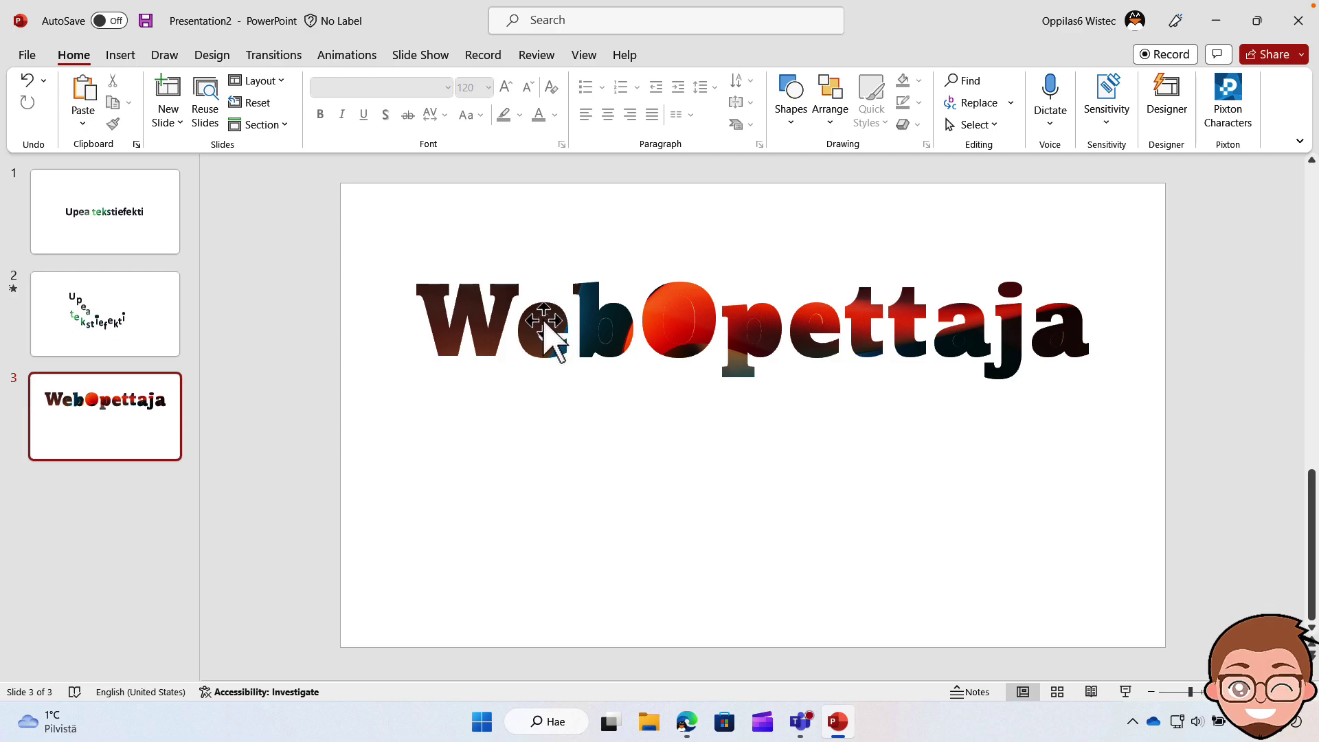
Step: Drag the inner counters of e, b, O, p, e, a, a below the word and delete them
left_click_drag(545, 321, 550, 431)
left_click_drag(603, 333, 594, 418)
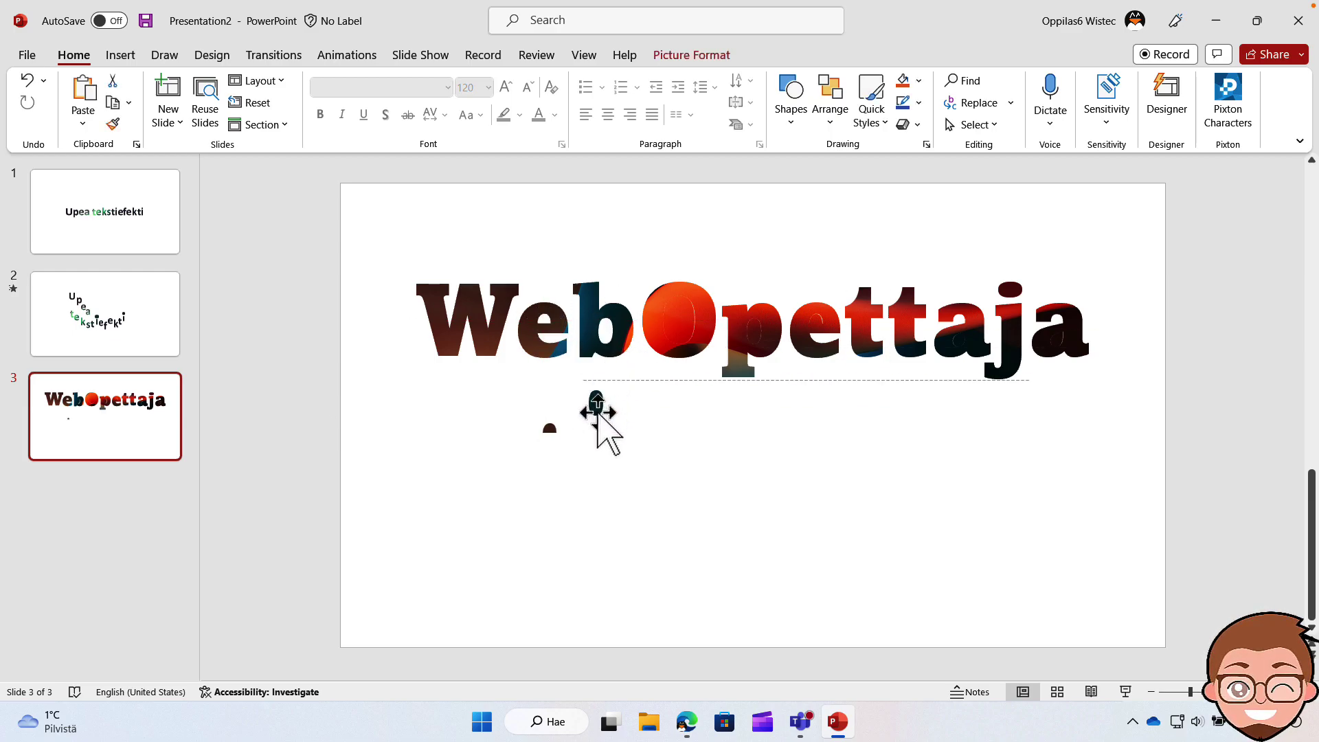
left_click_drag(686, 339, 687, 464)
left_click_drag(752, 331, 790, 456)
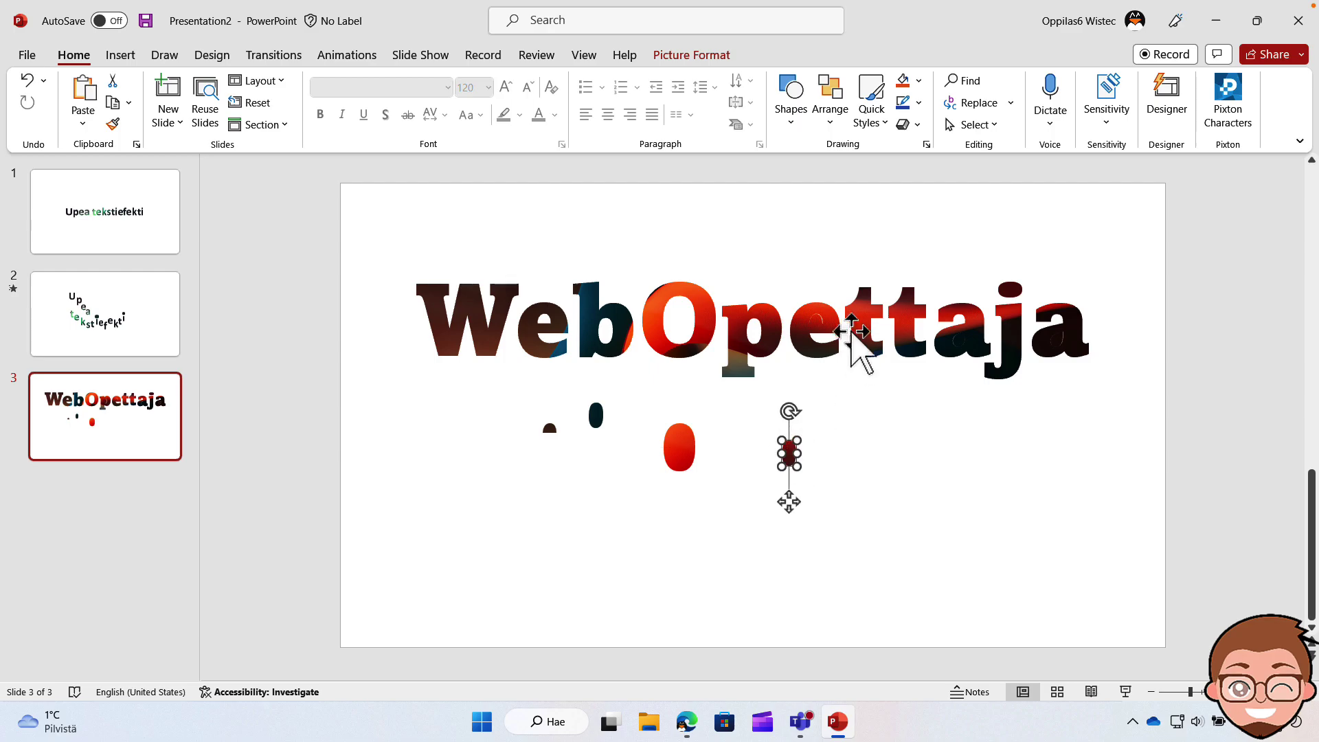
left_click_drag(817, 323, 869, 467)
left_click_drag(959, 343, 934, 459)
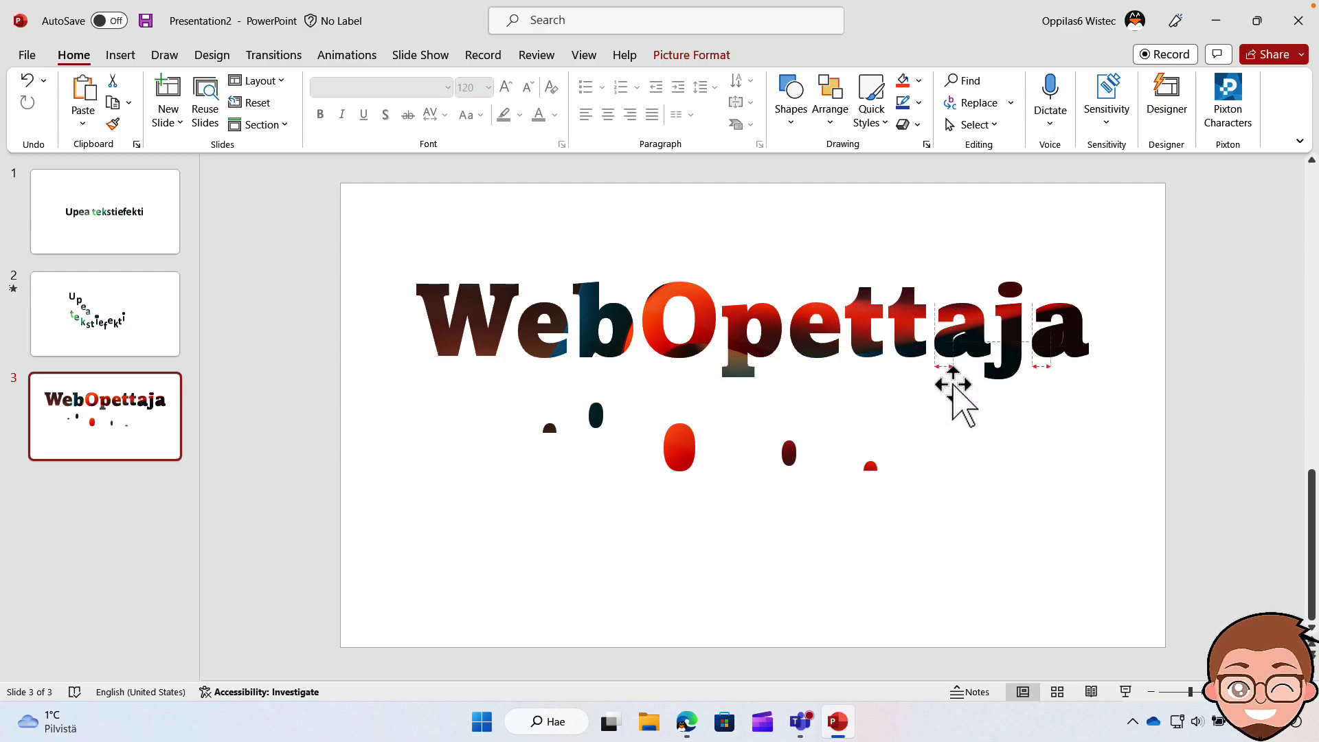
left_click_drag(1048, 325, 1017, 447)
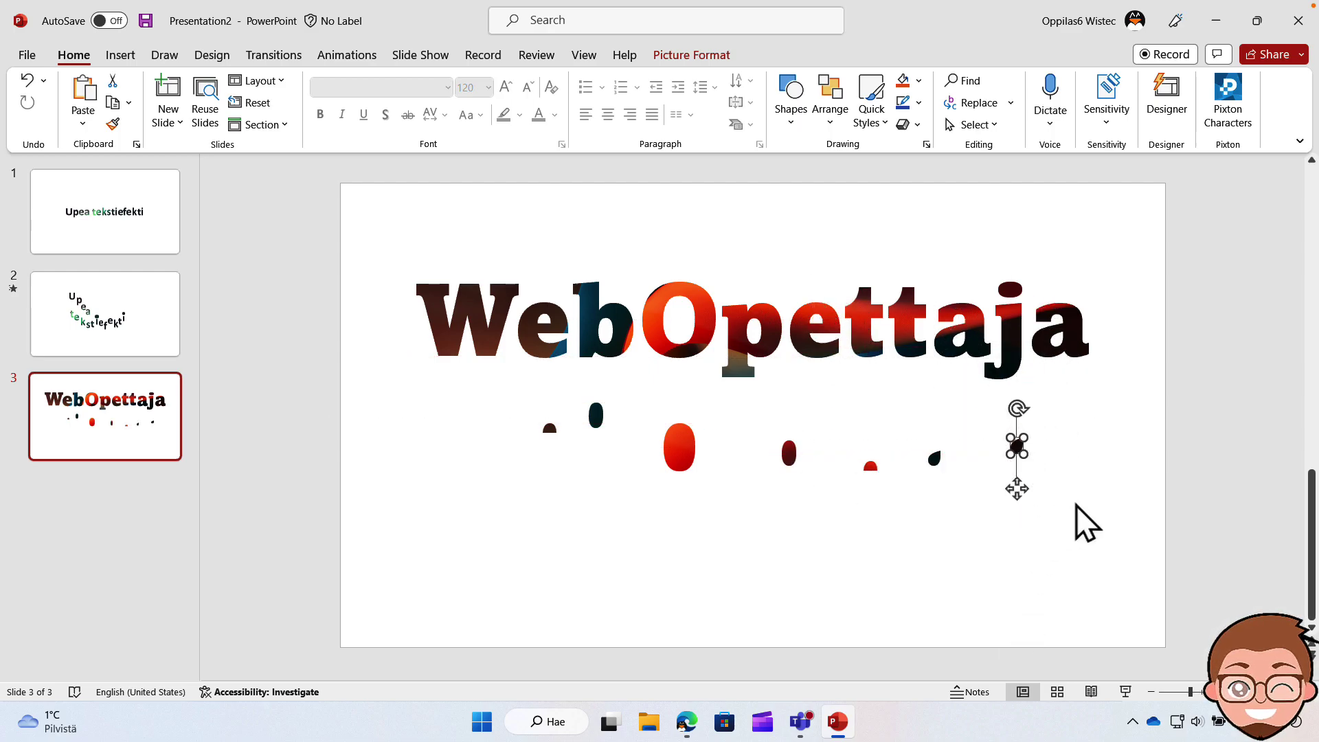
left_click_drag(1076, 506, 430, 394)
key("Delete")
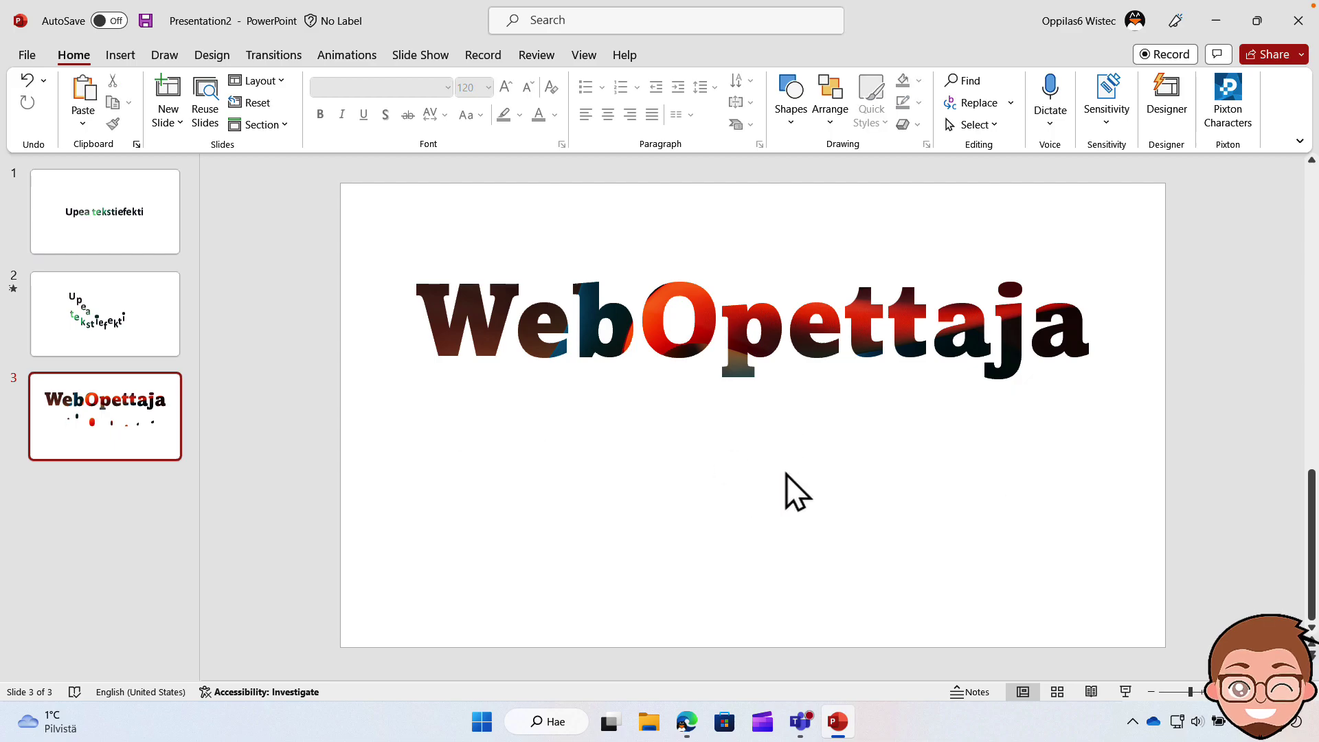
Step: Line up the W, e, b, O, p, e and first t letters into one row
left_click_drag(493, 335, 483, 408)
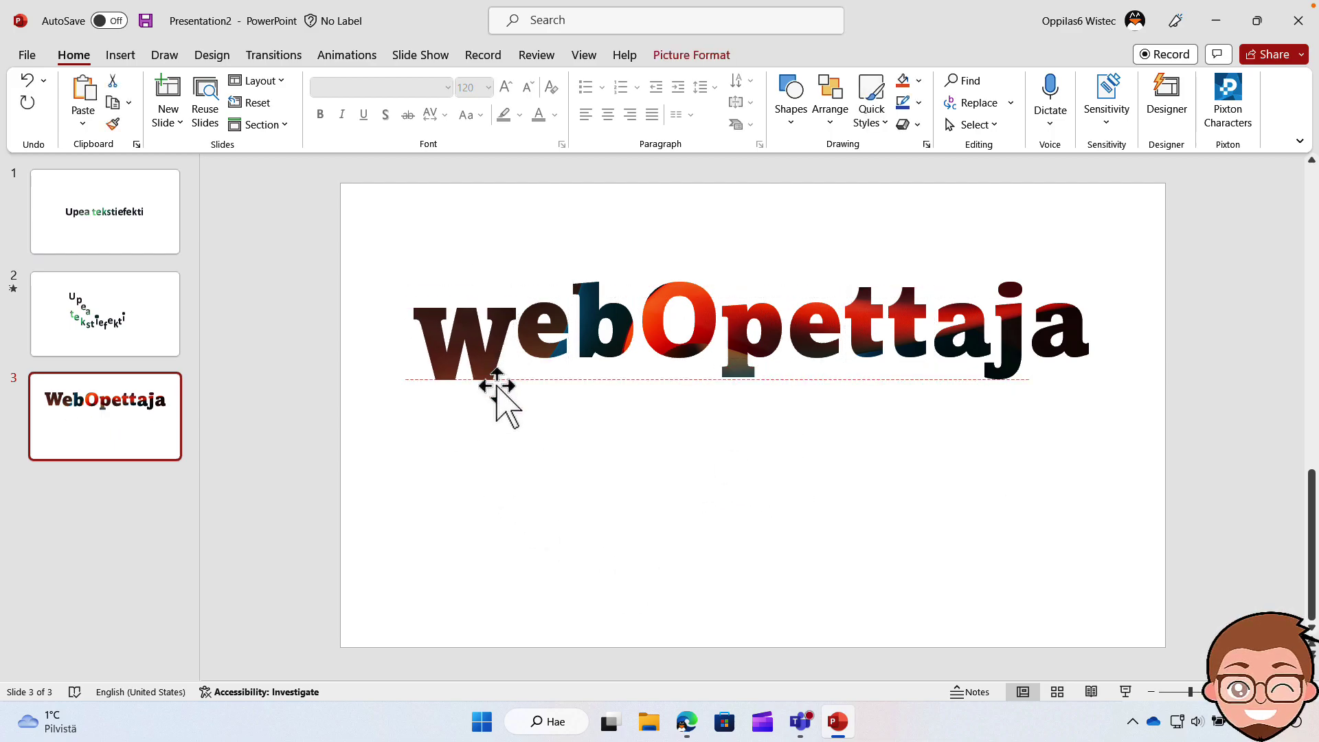
left_click_drag(539, 349, 522, 455)
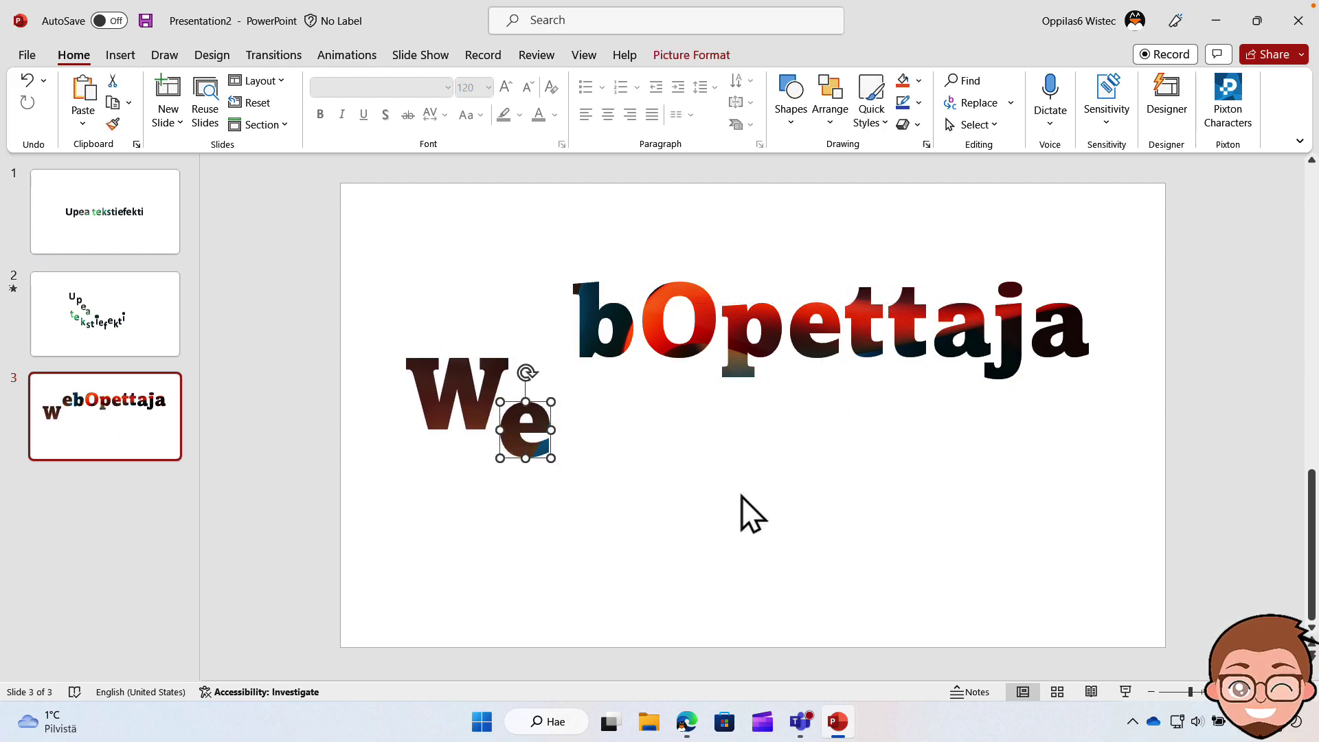
left_click_drag(621, 343, 604, 429)
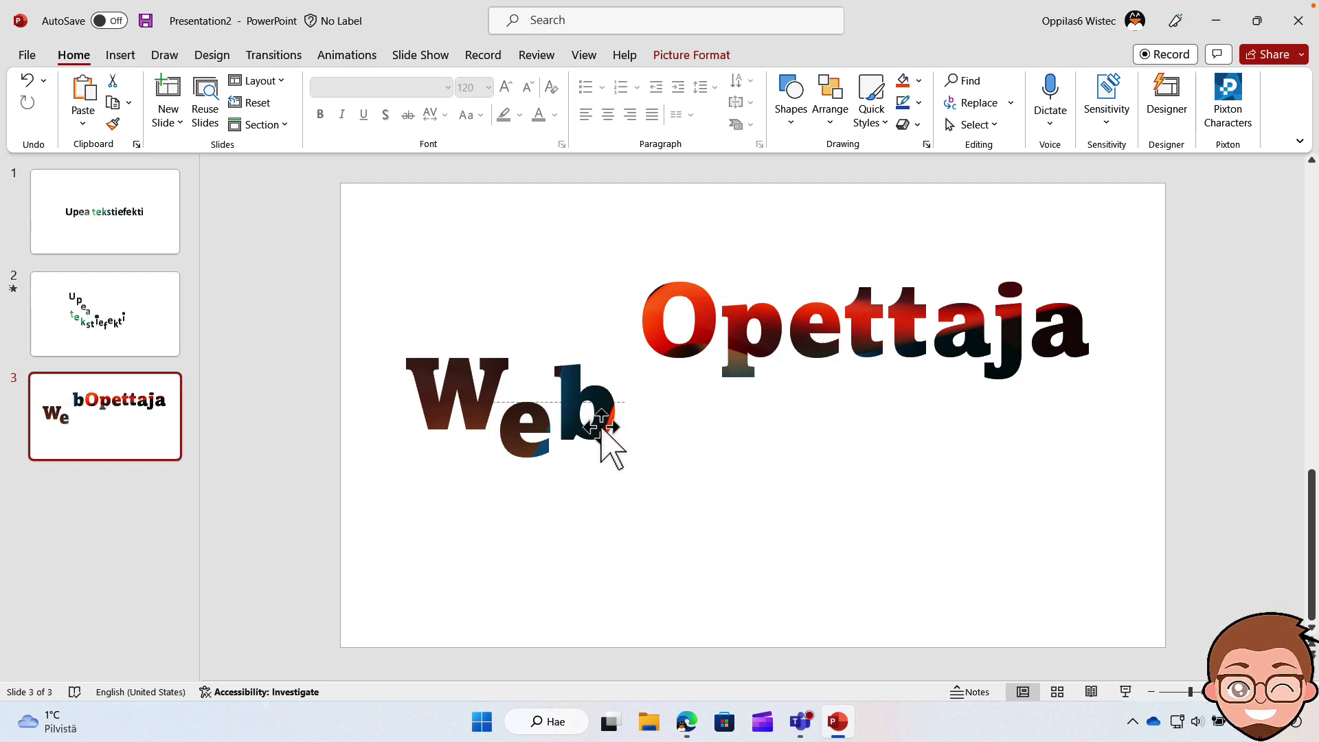
left_click_drag(698, 340, 678, 423)
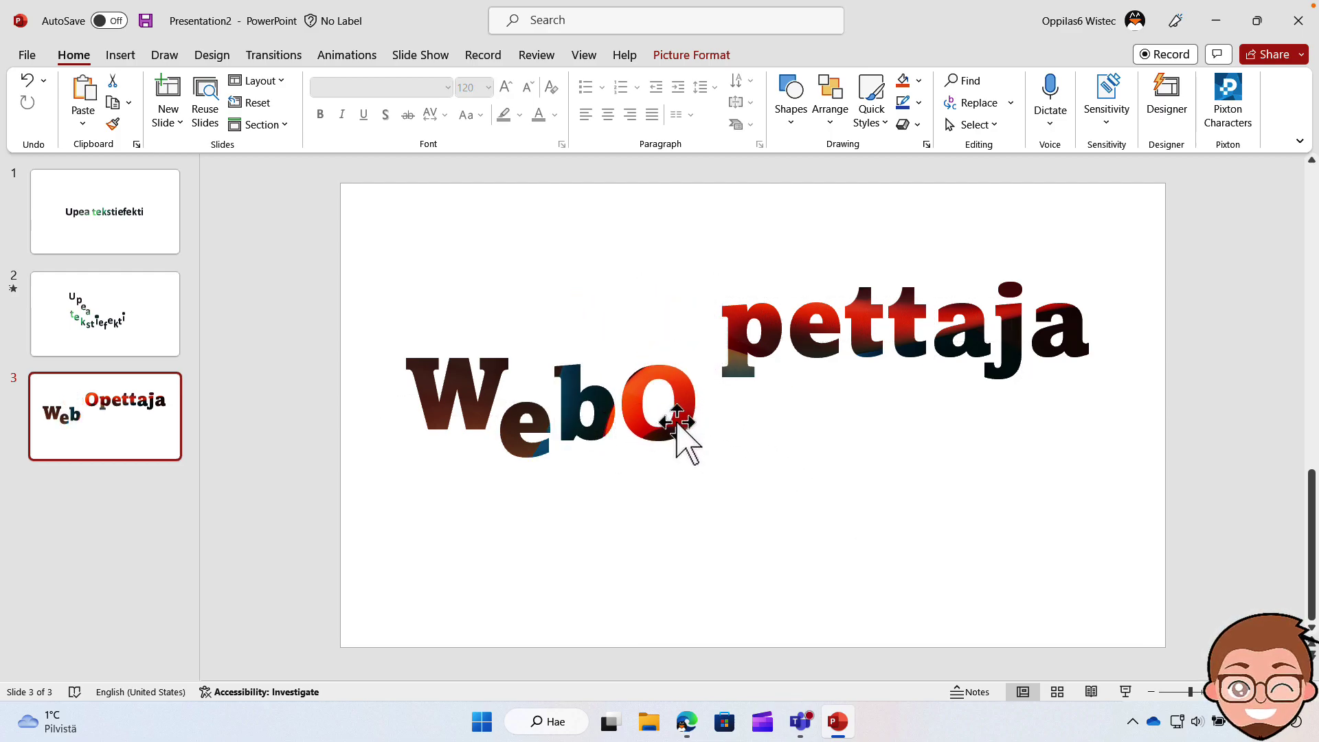
left_click_drag(742, 347, 719, 422)
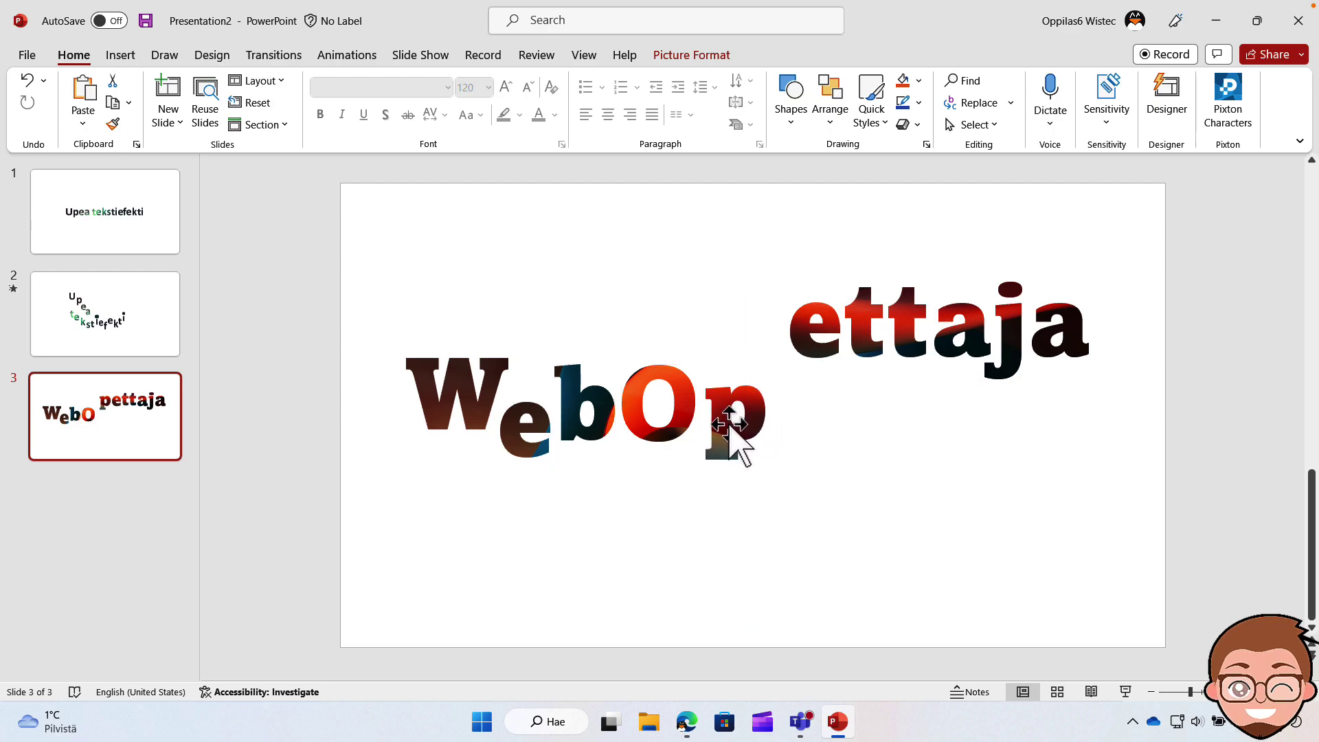
mouse_move(818, 343)
left_mouse_down()
mouse_move(788, 426)
mouse_move(790, 411)
left_mouse_up()
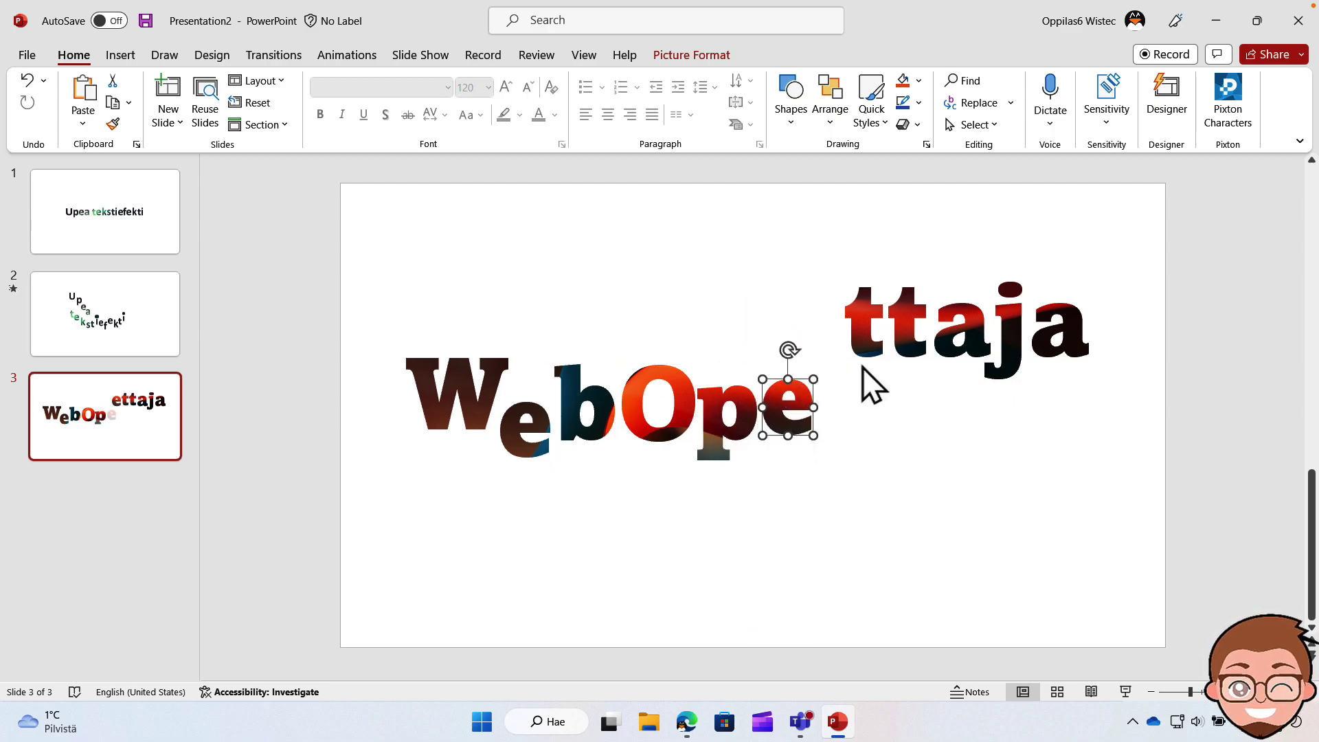
mouse_move(858, 335)
left_mouse_down()
mouse_move(846, 390)
mouse_move(830, 391)
left_mouse_up()
Step: Add the second t, a, dotted j and final a to the row, then nudge the W
left_click_drag(896, 336, 870, 411)
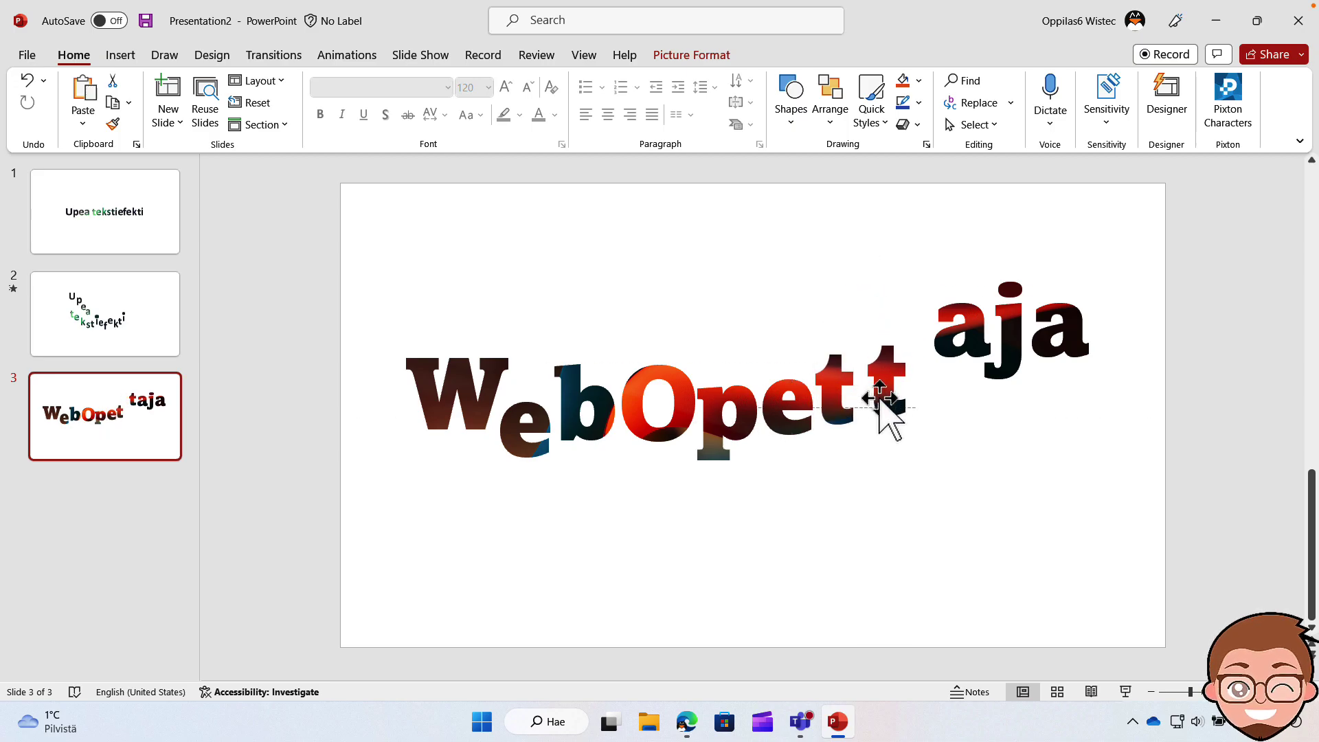
left_click_drag(965, 340, 927, 408)
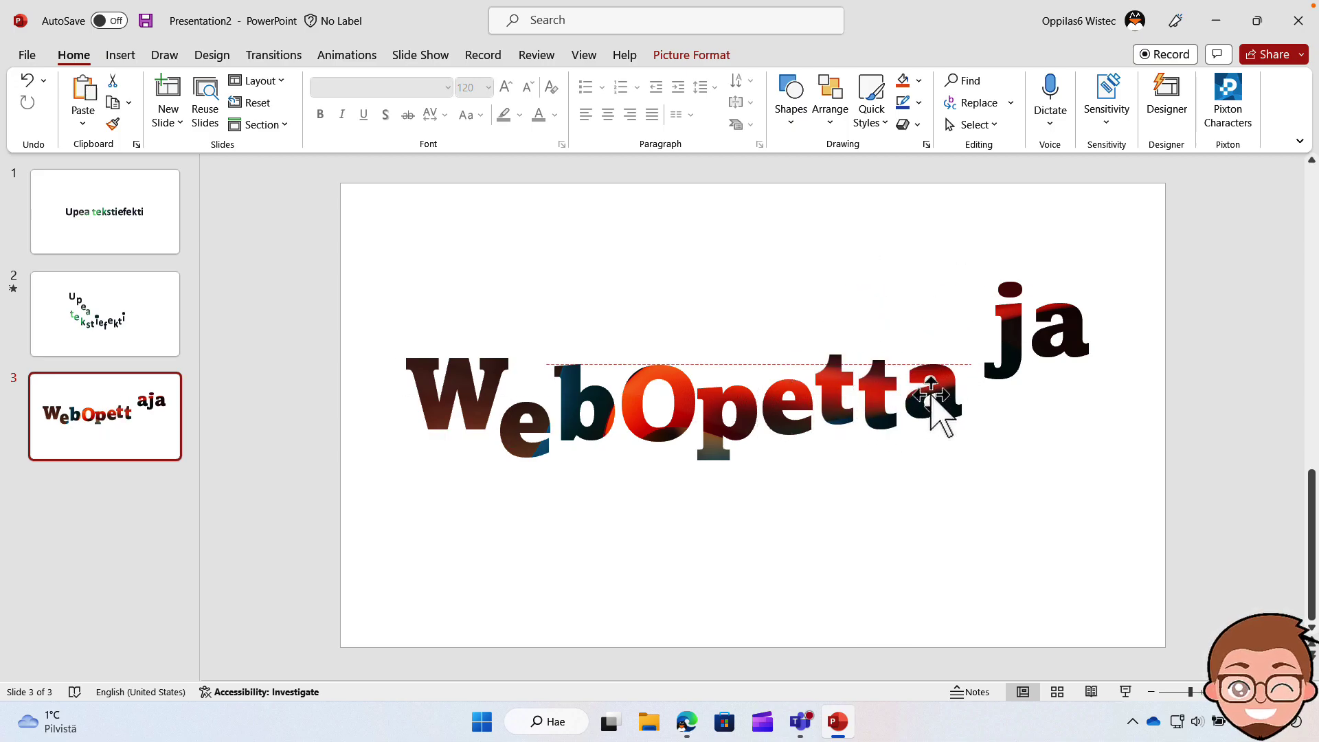
left_click_drag(1001, 364, 989, 385)
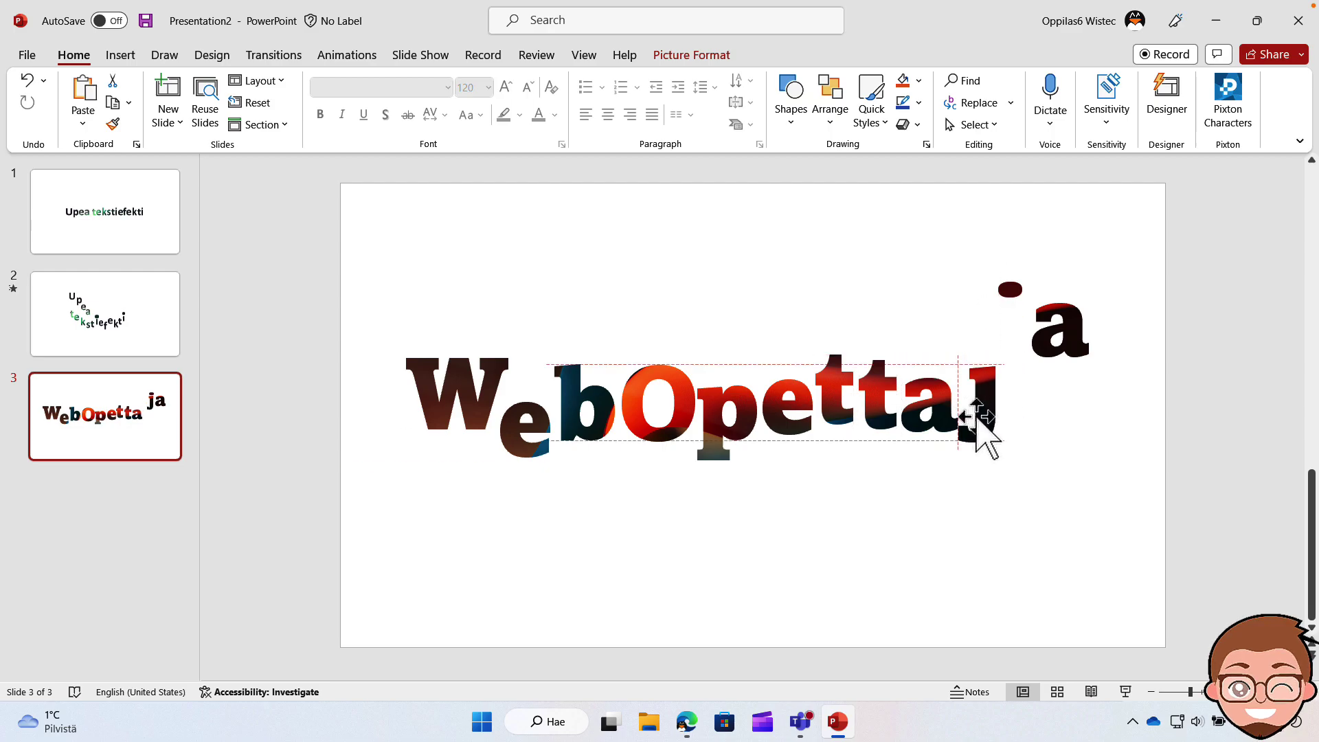
left_click_drag(1010, 287, 983, 354)
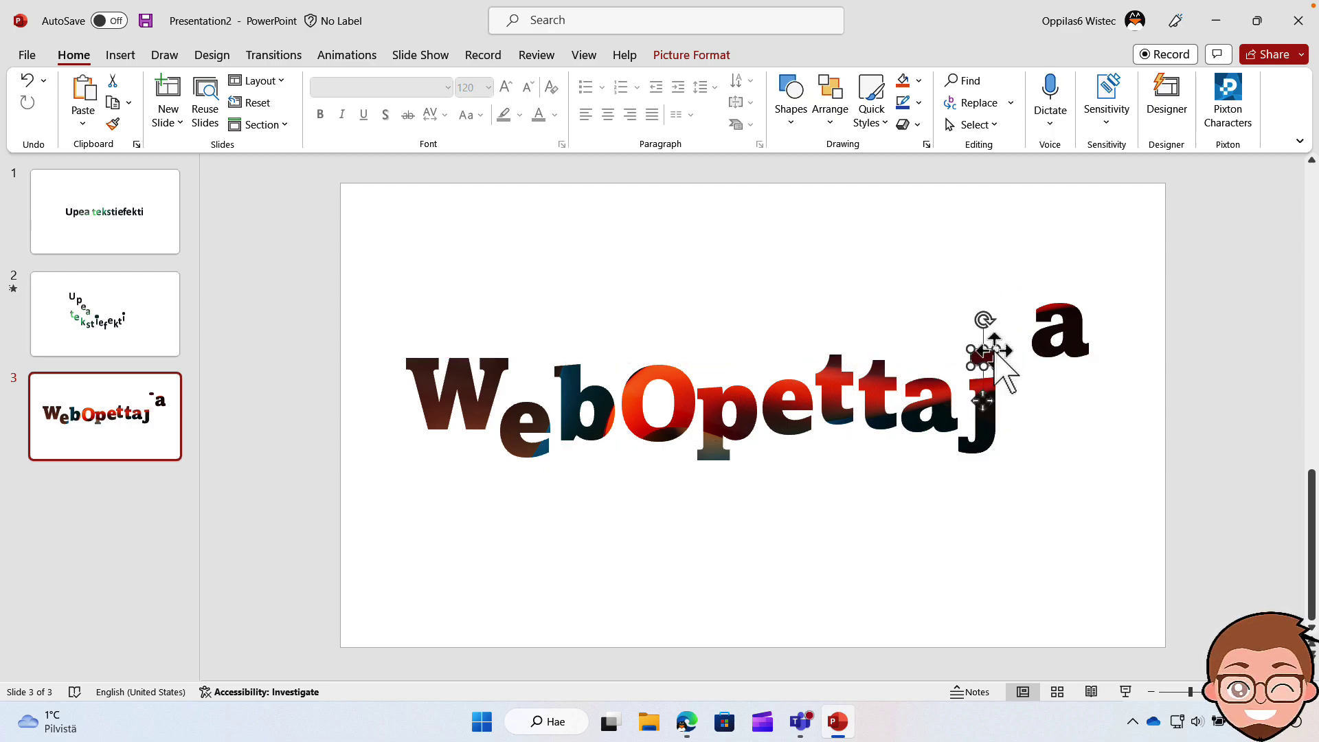
mouse_move(1055, 333)
left_mouse_down()
mouse_move(1065, 385)
mouse_move(1031, 408)
left_mouse_up()
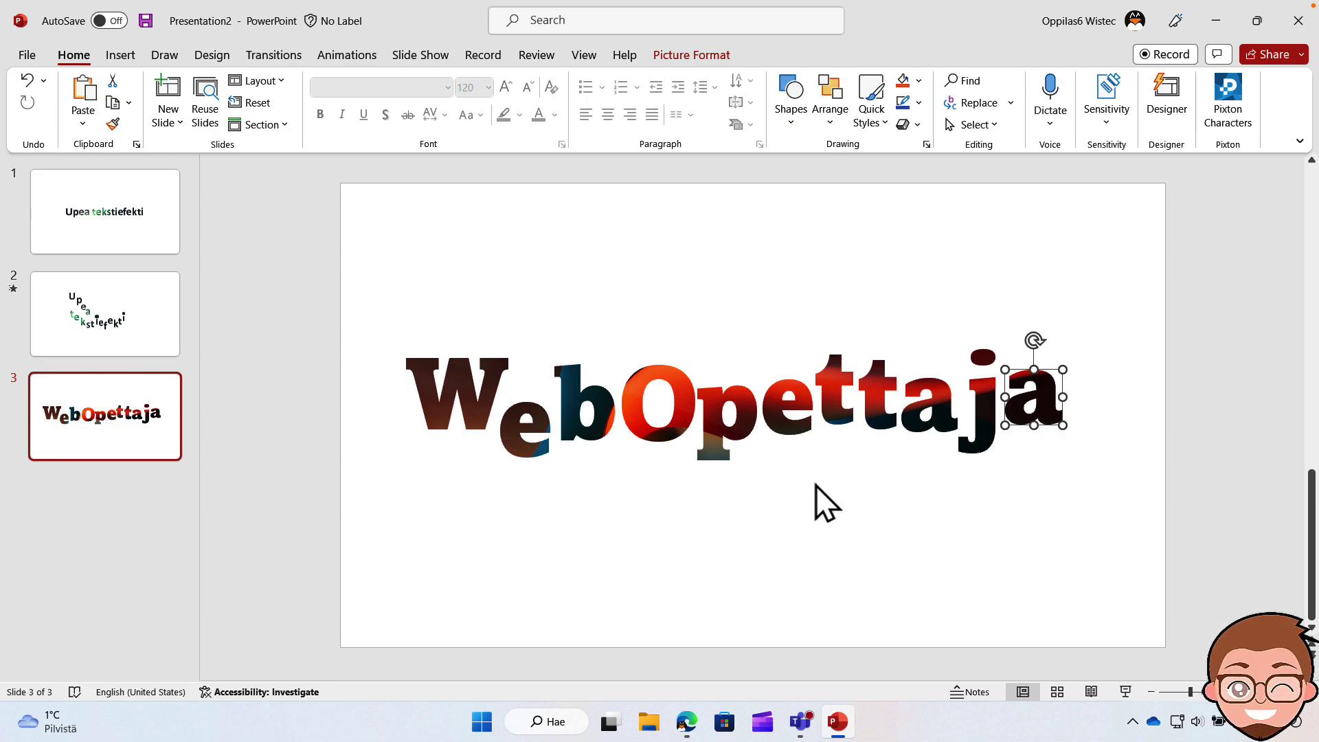
left_click_drag(470, 420, 477, 426)
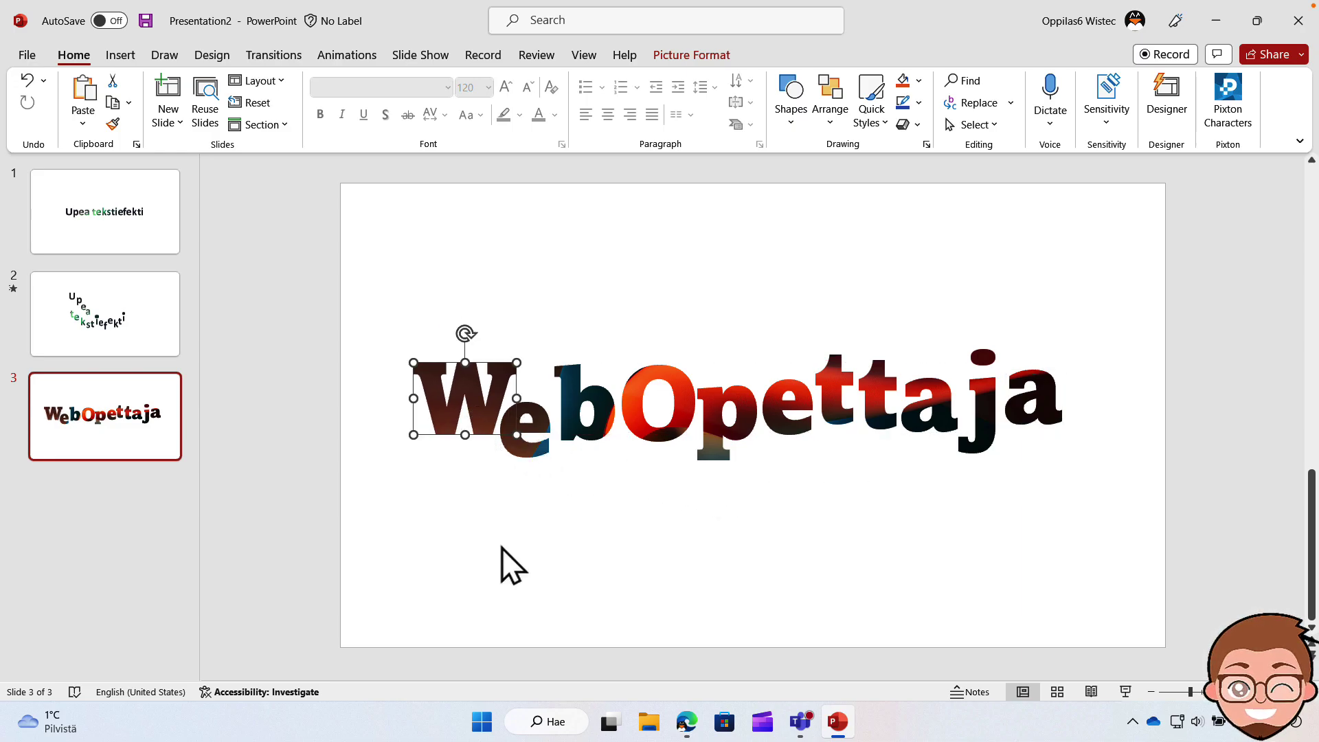
Step: Duplicate the slide as slide 4 and stagger its W, e, b, O, p, e, t letters up and down
right_click(110, 422)
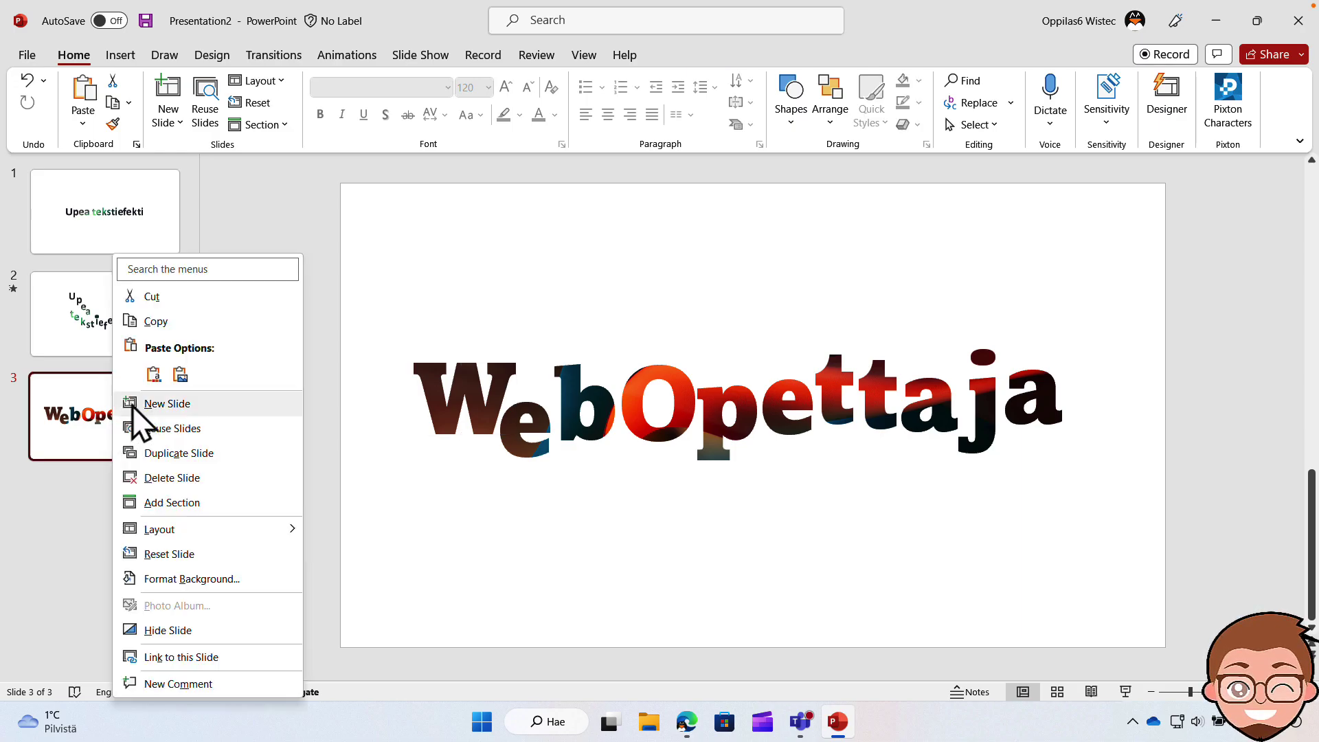
left_click(210, 455)
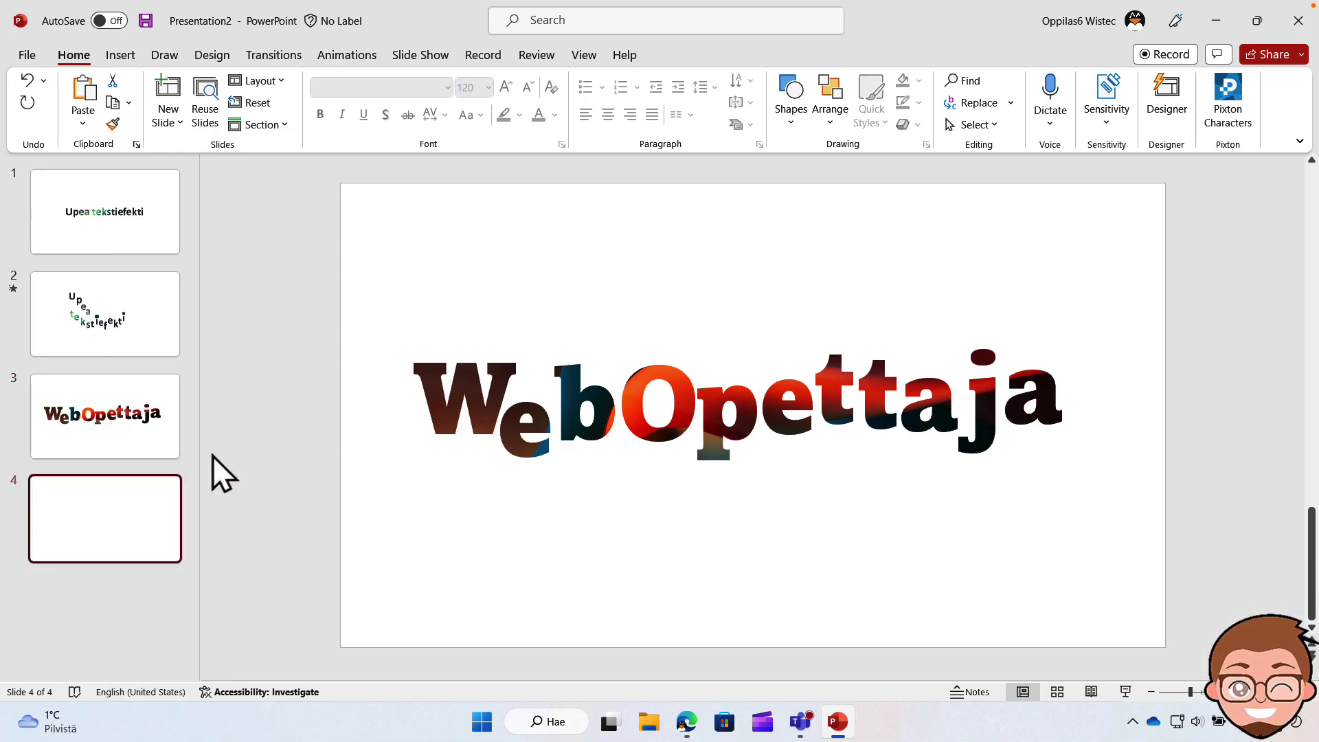
mouse_move(464, 410)
left_mouse_down()
mouse_move(435, 336)
mouse_move(543, 404)
left_mouse_up()
left_click(524, 434)
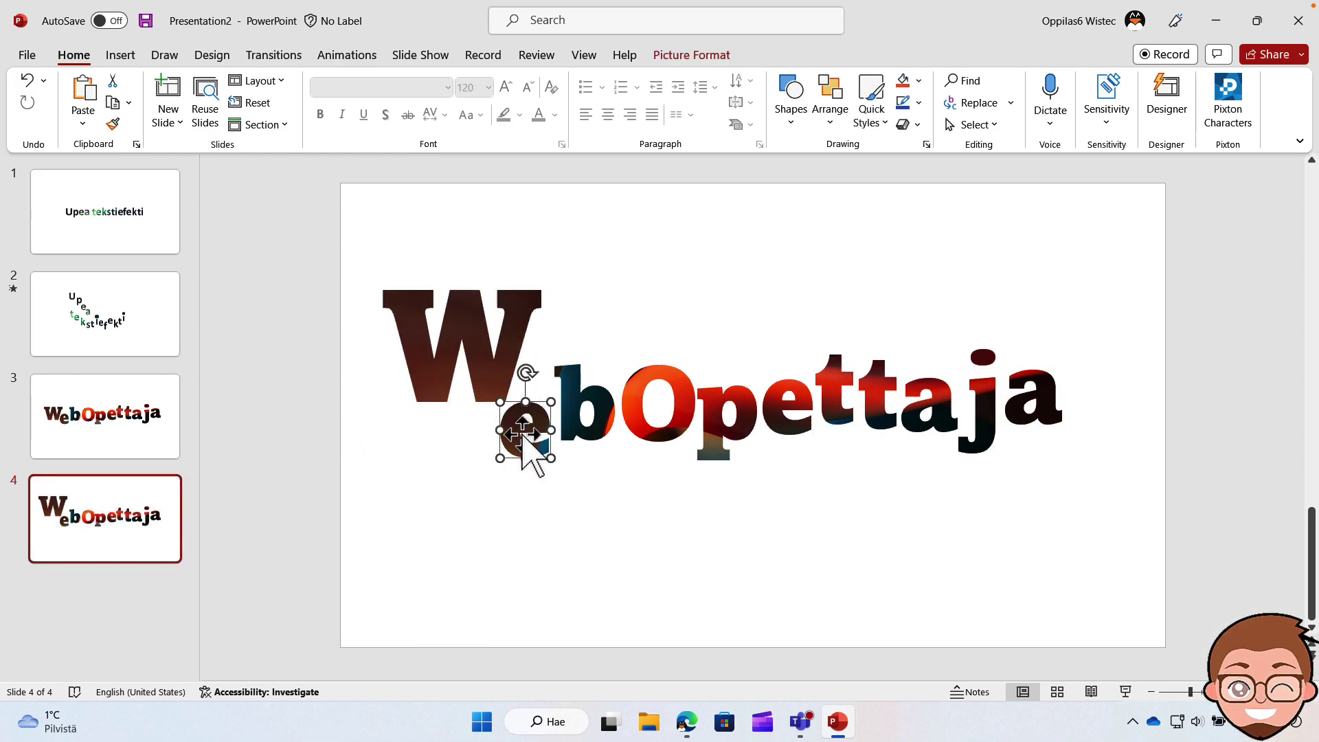
mouse_move(551, 457)
left_mouse_down()
mouse_move(580, 456)
mouse_move(520, 450)
left_mouse_up()
left_click_drag(570, 408, 561, 395)
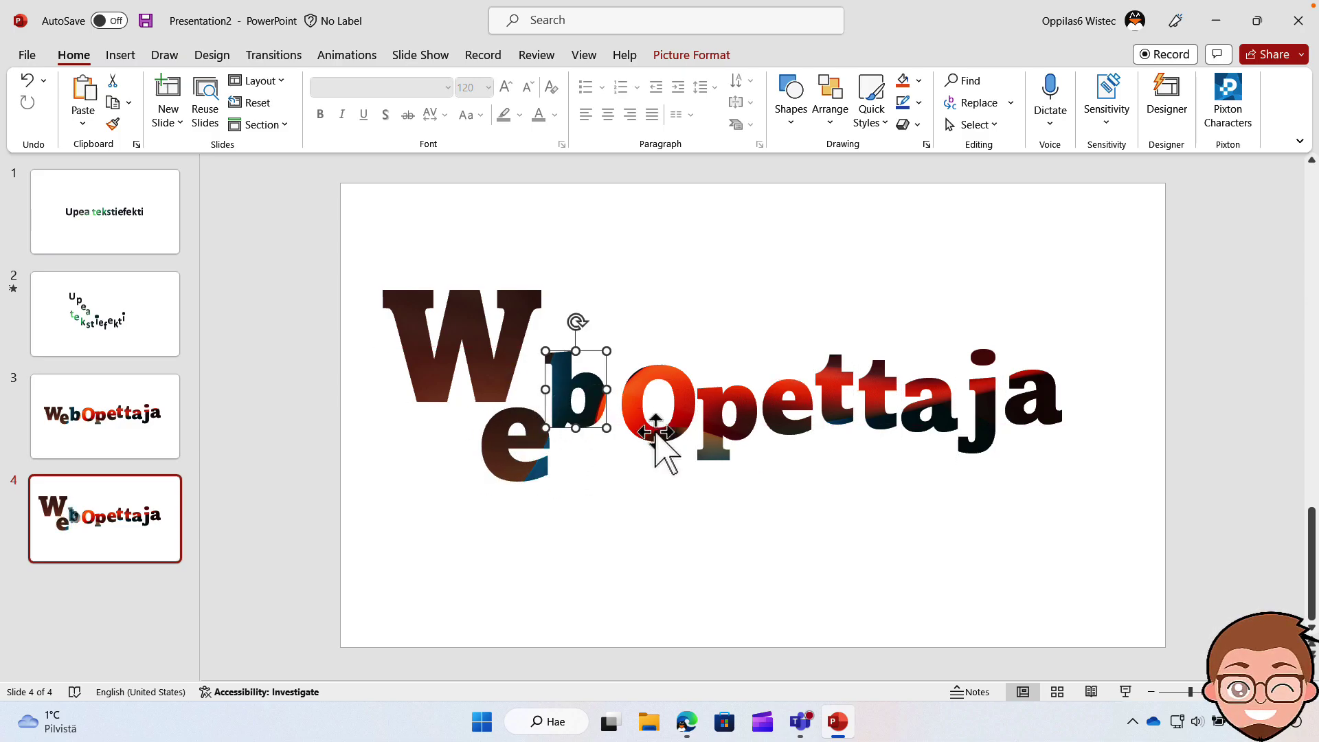
left_click_drag(658, 437, 634, 483)
mouse_move(742, 442)
left_mouse_down()
mouse_move(712, 436)
mouse_move(701, 495)
mouse_move(714, 505)
left_mouse_up()
left_click_drag(790, 433, 772, 478)
left_click_drag(835, 406, 864, 447)
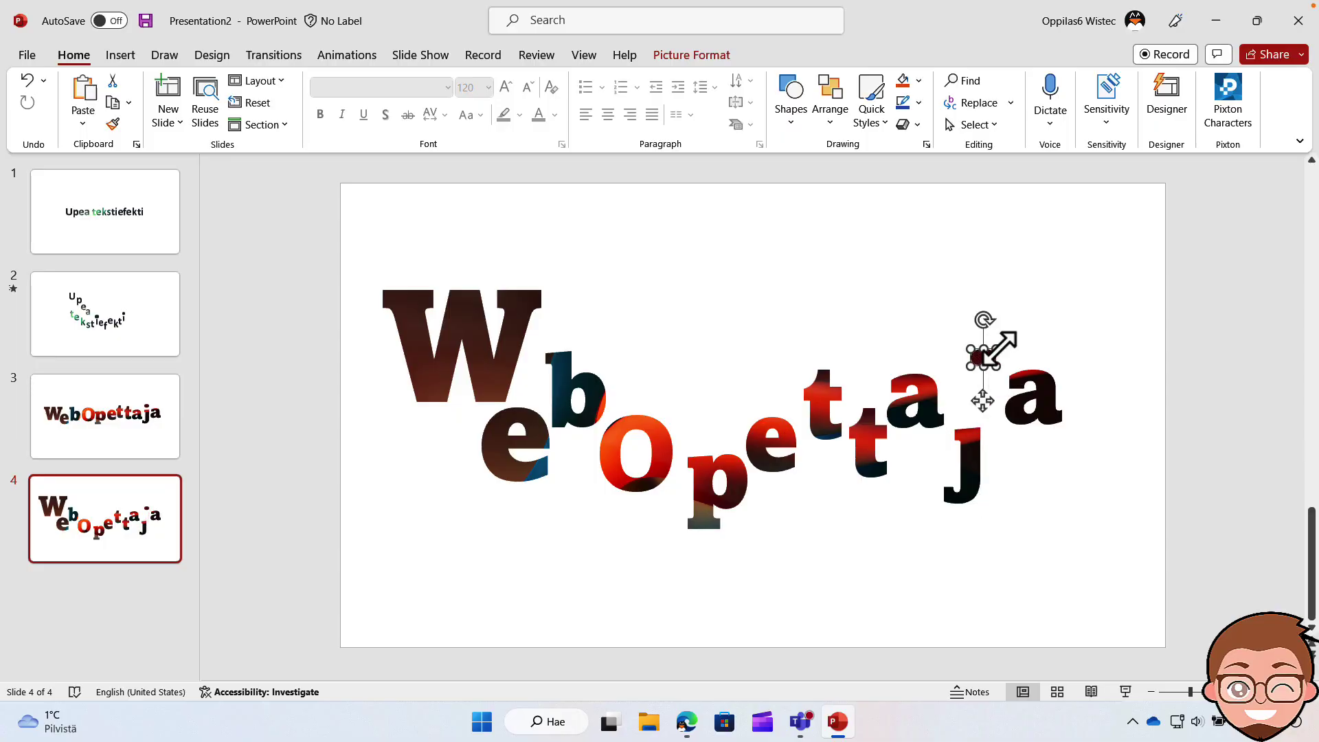
Step: Settle the dot over the j and enlarge the b, the e and especially the W
left_click_drag(982, 350, 970, 399)
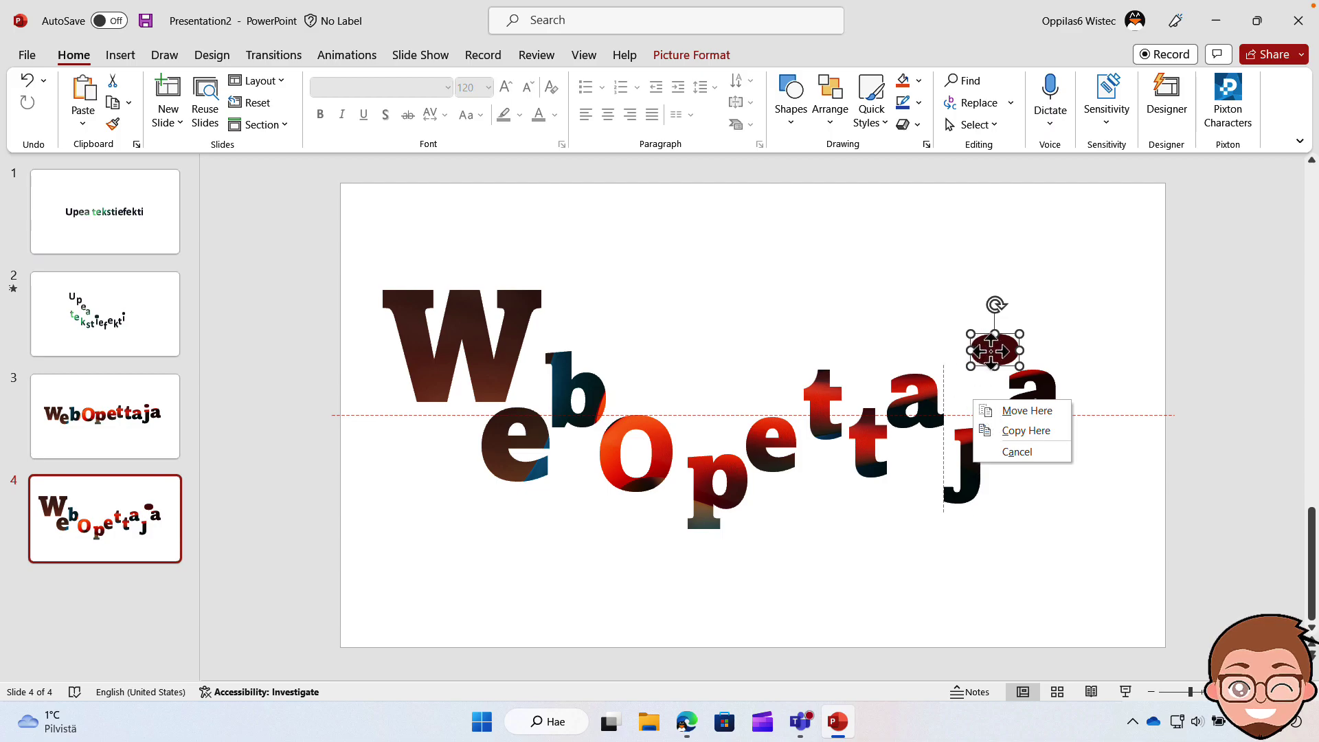
left_click(1024, 410)
left_click_drag(960, 393, 1087, 491)
left_click(576, 388)
left_click_drag(607, 348, 623, 330)
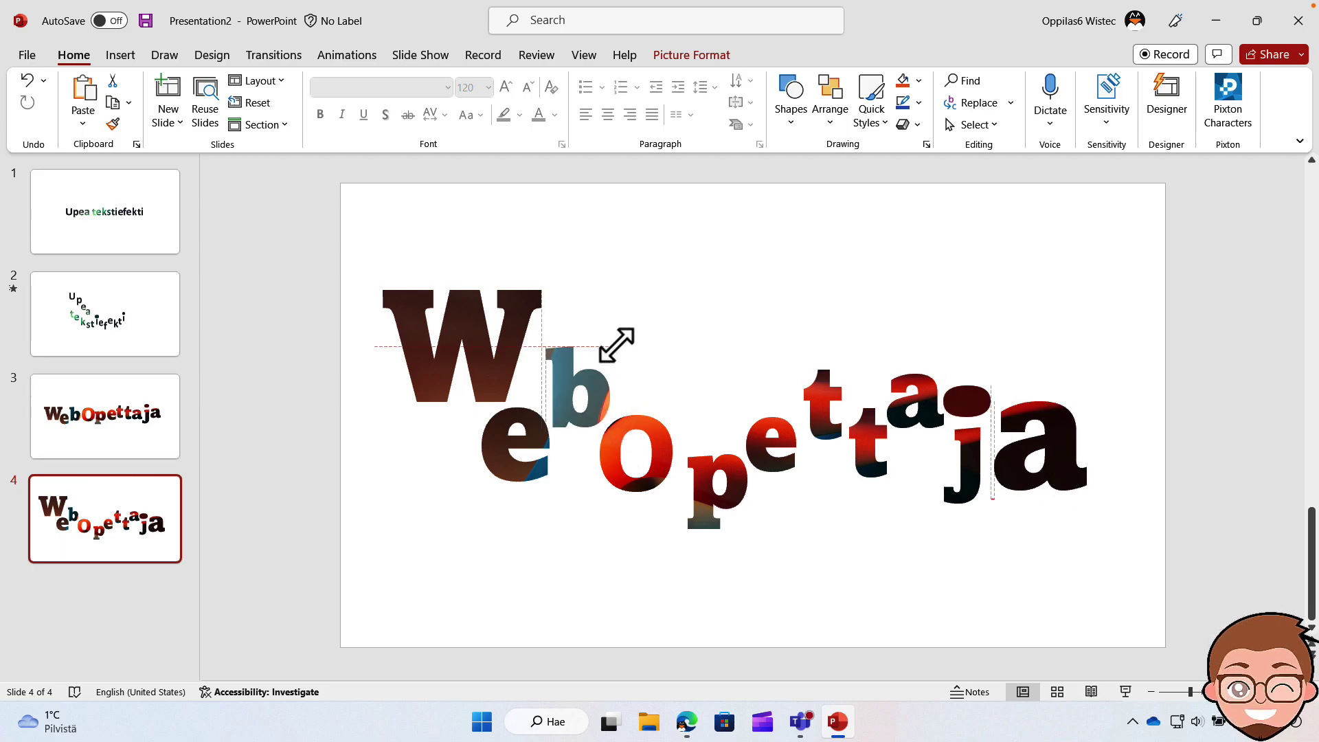
left_click(489, 456)
left_click_drag(481, 483, 457, 508)
left_click(457, 354)
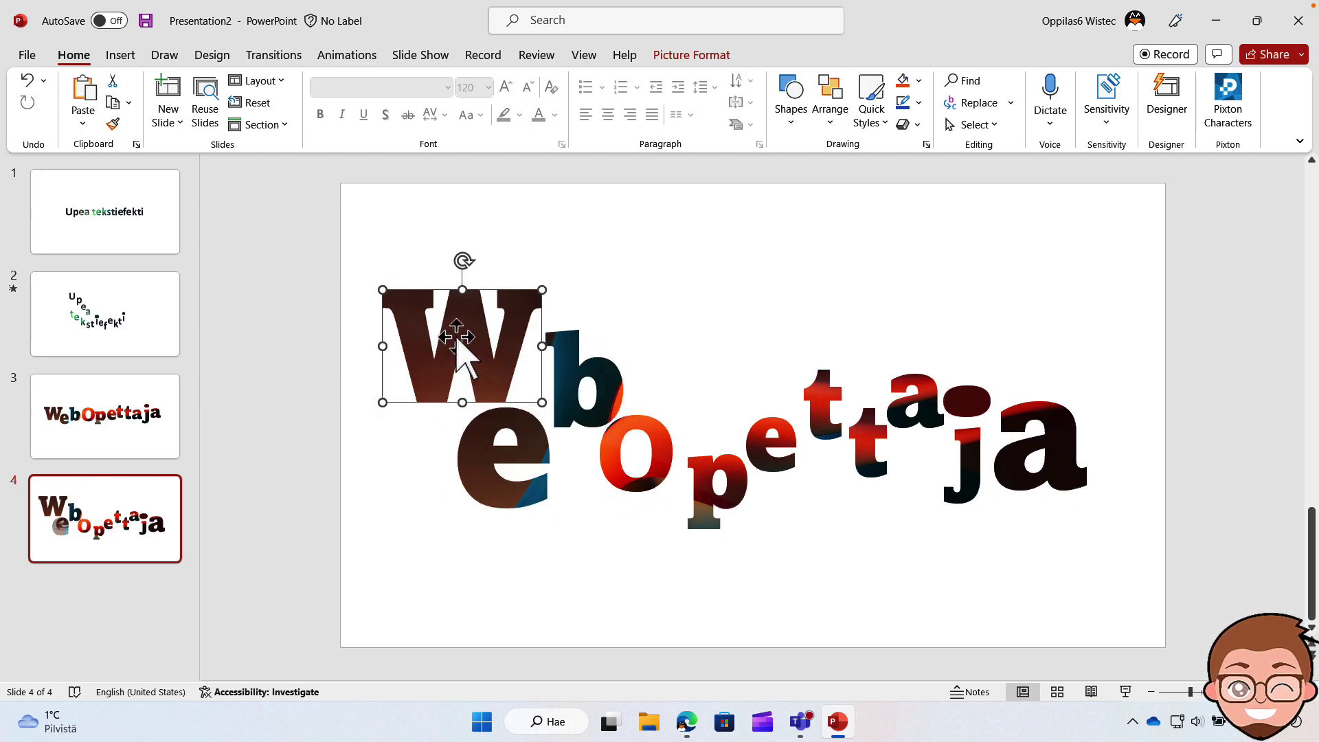
left_click_drag(383, 287, 316, 241)
left_click_drag(426, 353, 462, 344)
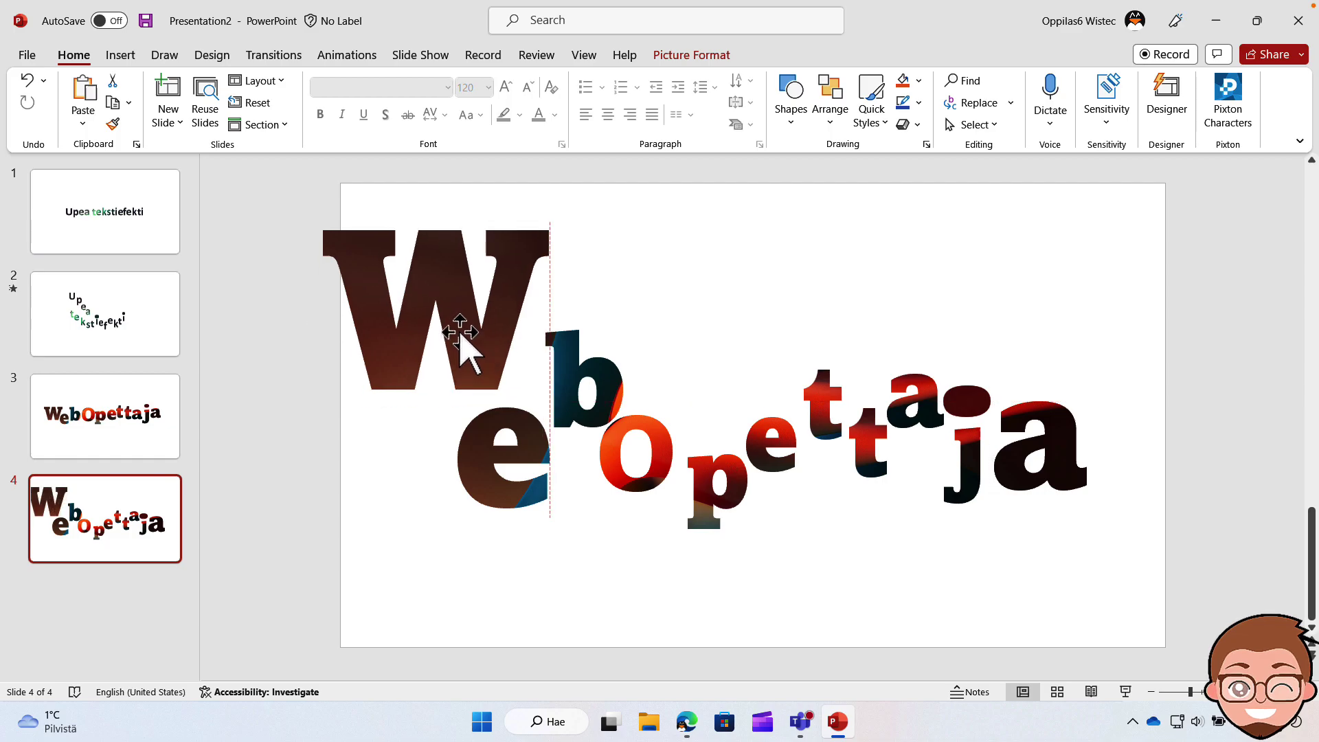
left_click(720, 244)
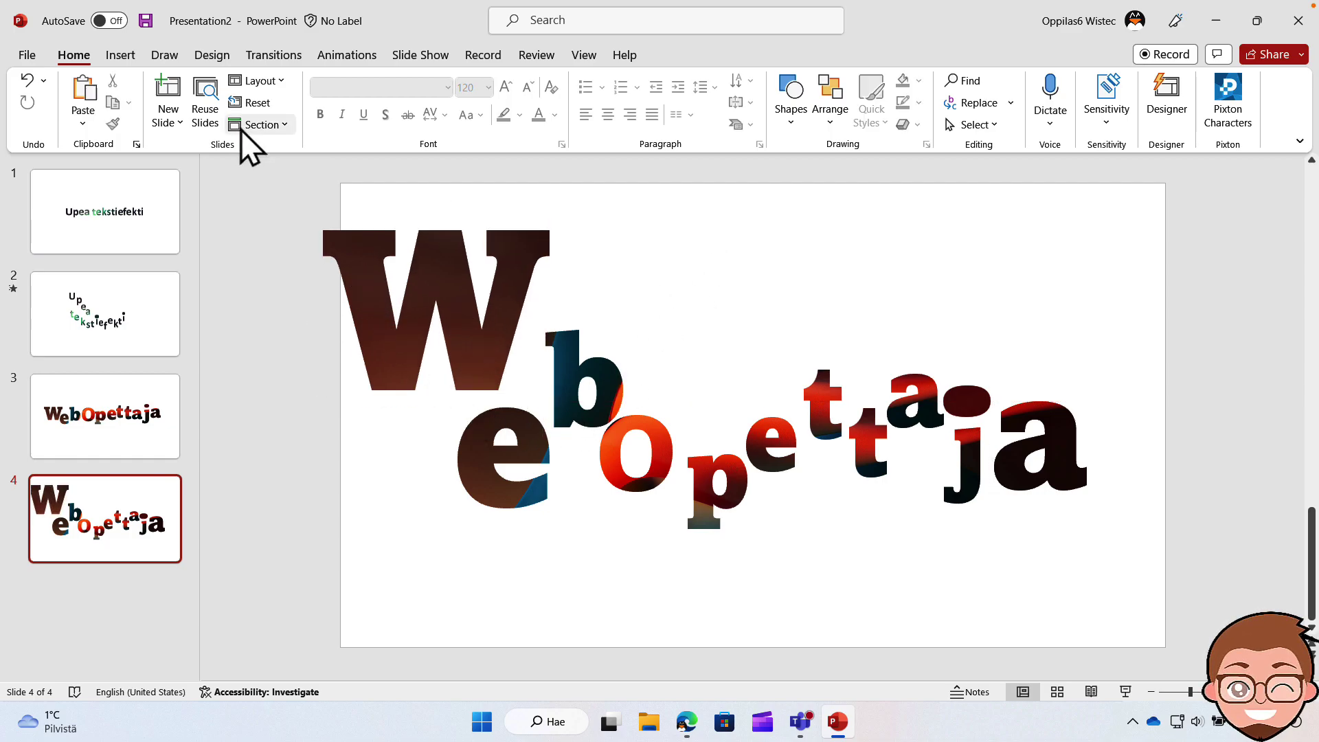
Step: Apply the Morph transition to slide 4
left_click(260, 55)
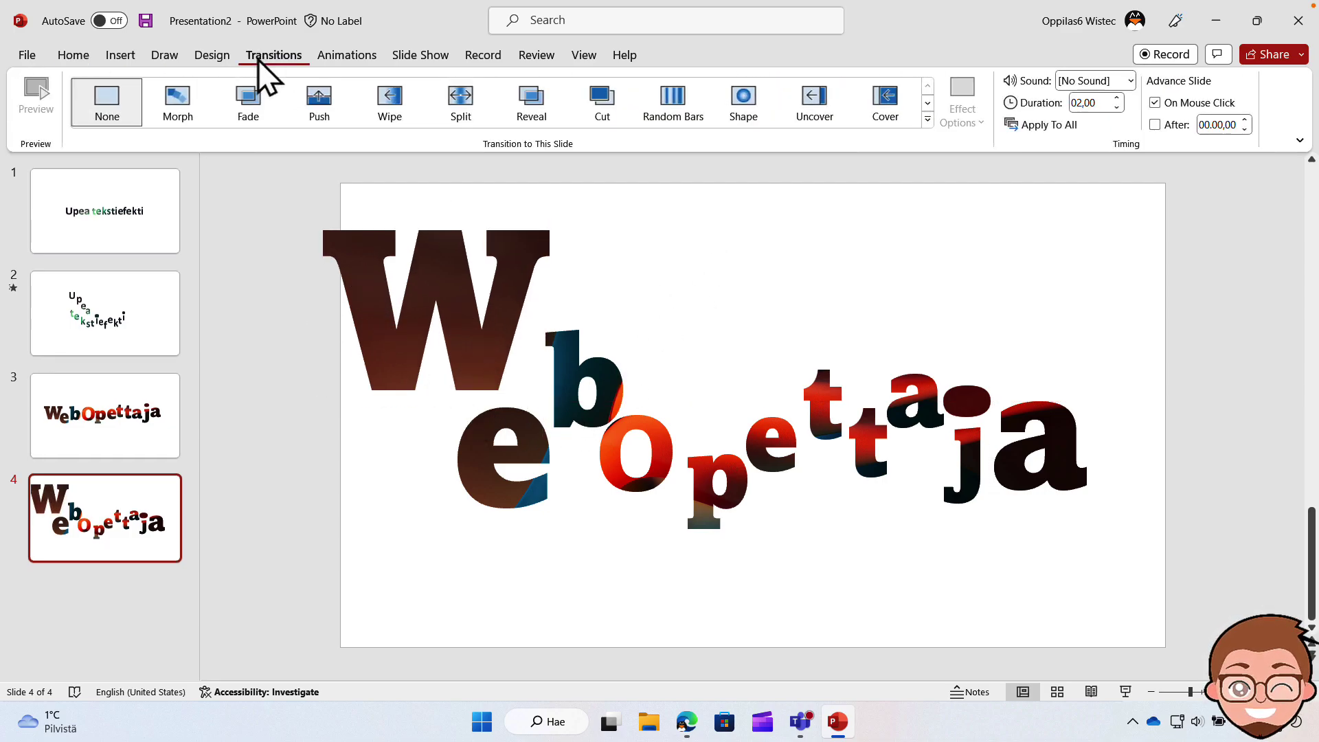
left_click(177, 103)
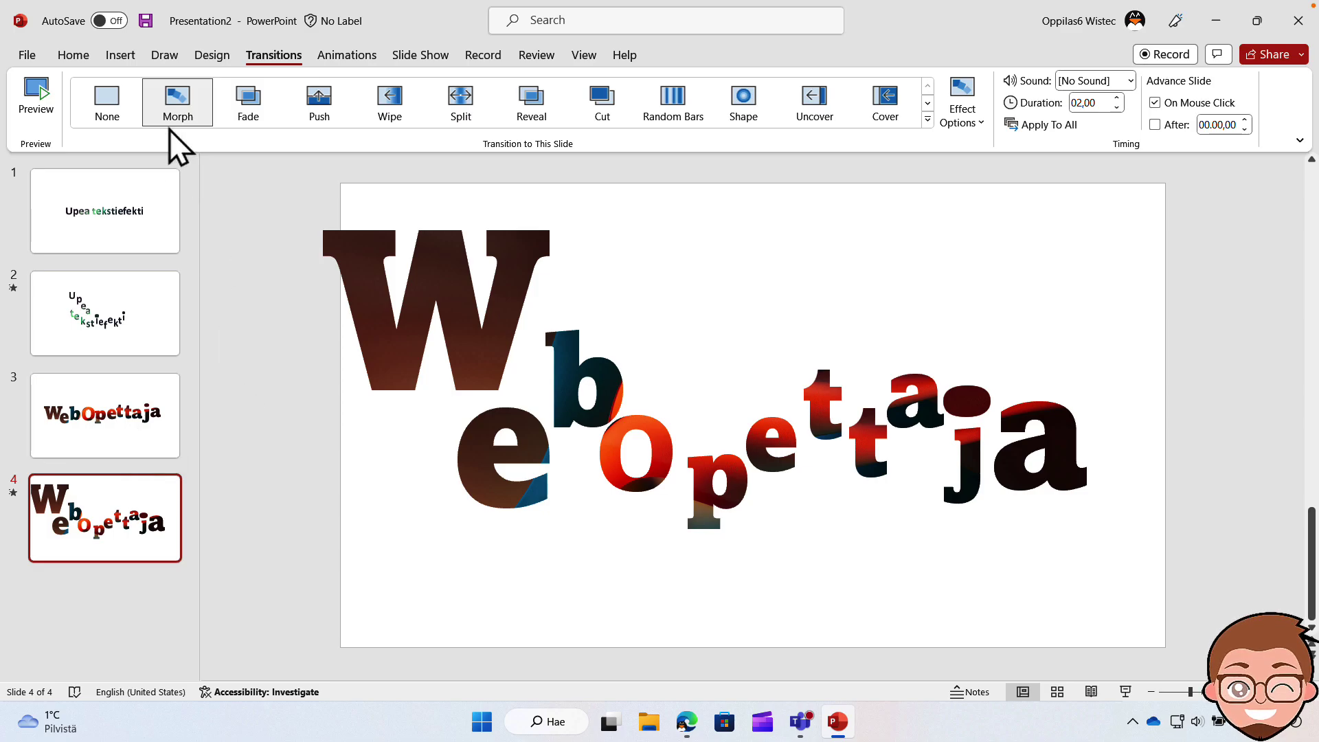
left_click(79, 55)
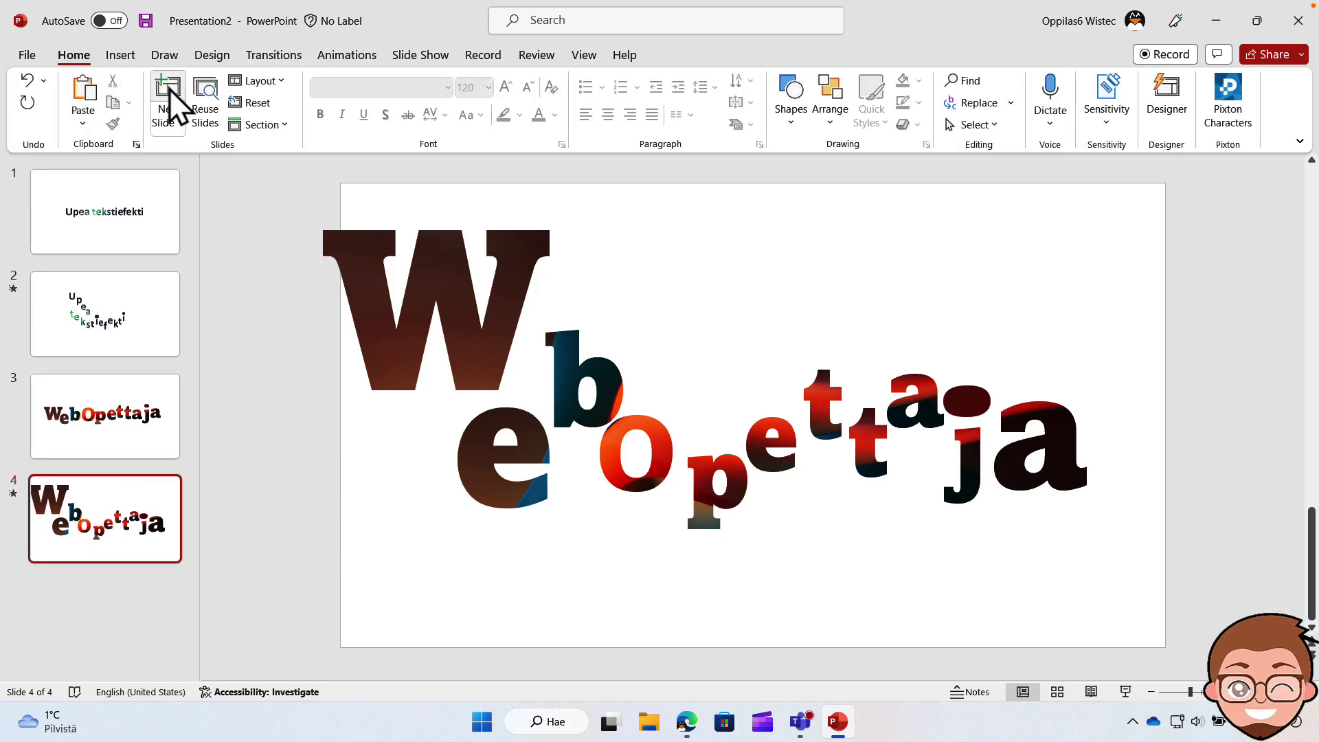
Step: Add a new slide 5 and insert the northern lights photo from this computer
left_click(169, 89)
left_click(131, 56)
left_click(173, 96)
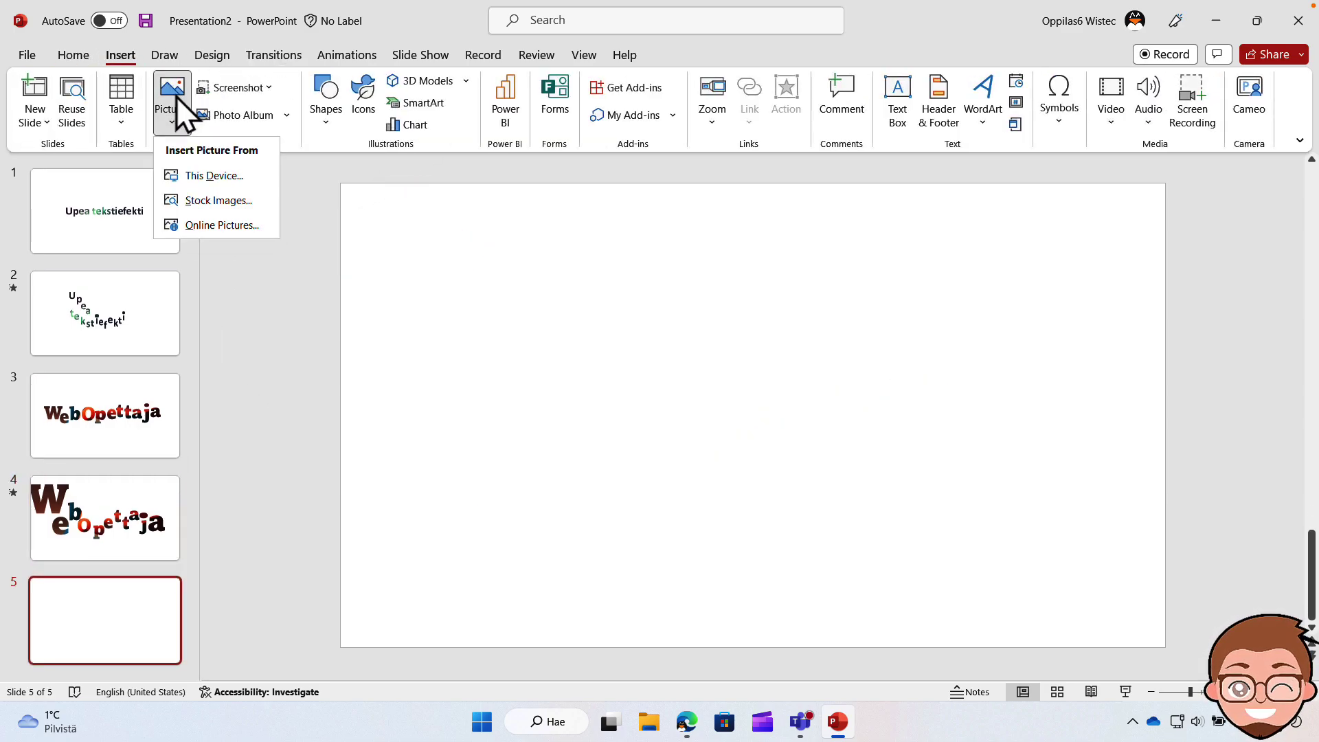
left_click(236, 179)
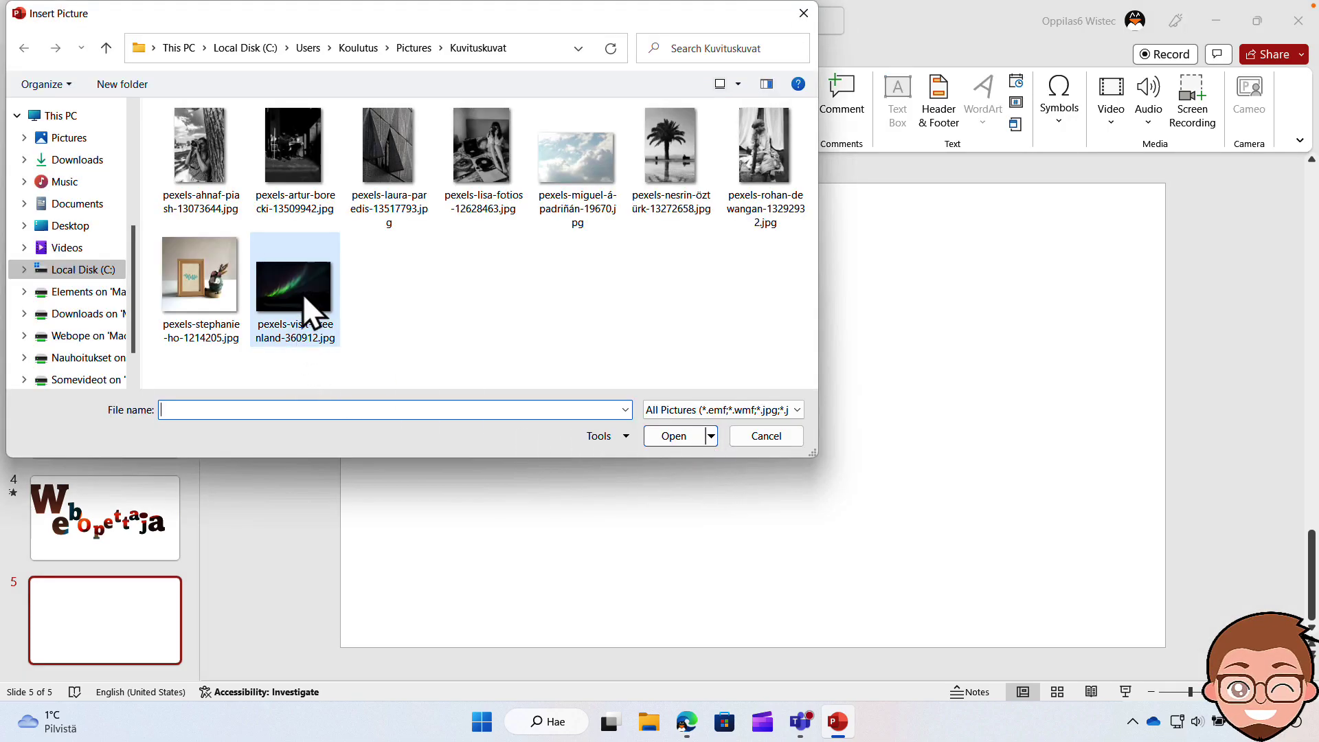
double_click(302, 294)
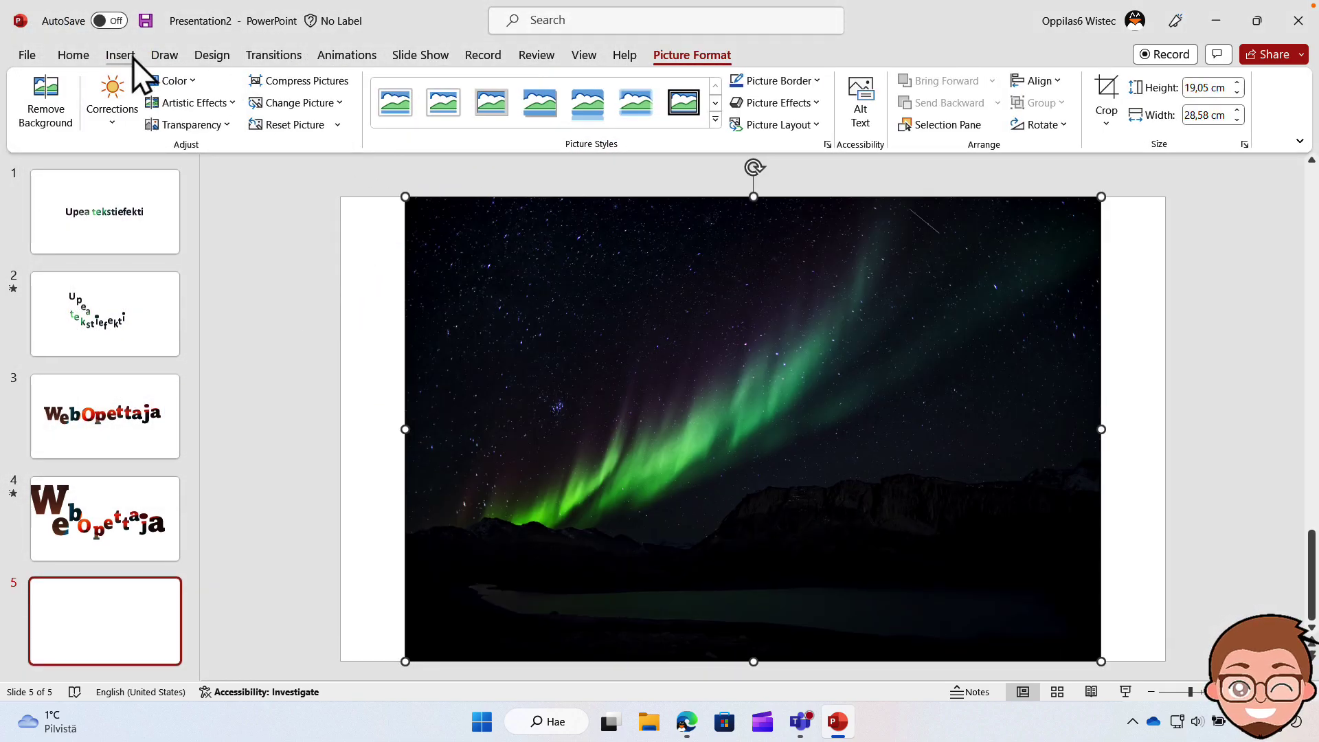
Step: Draw an empty text box on top of the aurora photo
left_click(120, 55)
left_click(896, 103)
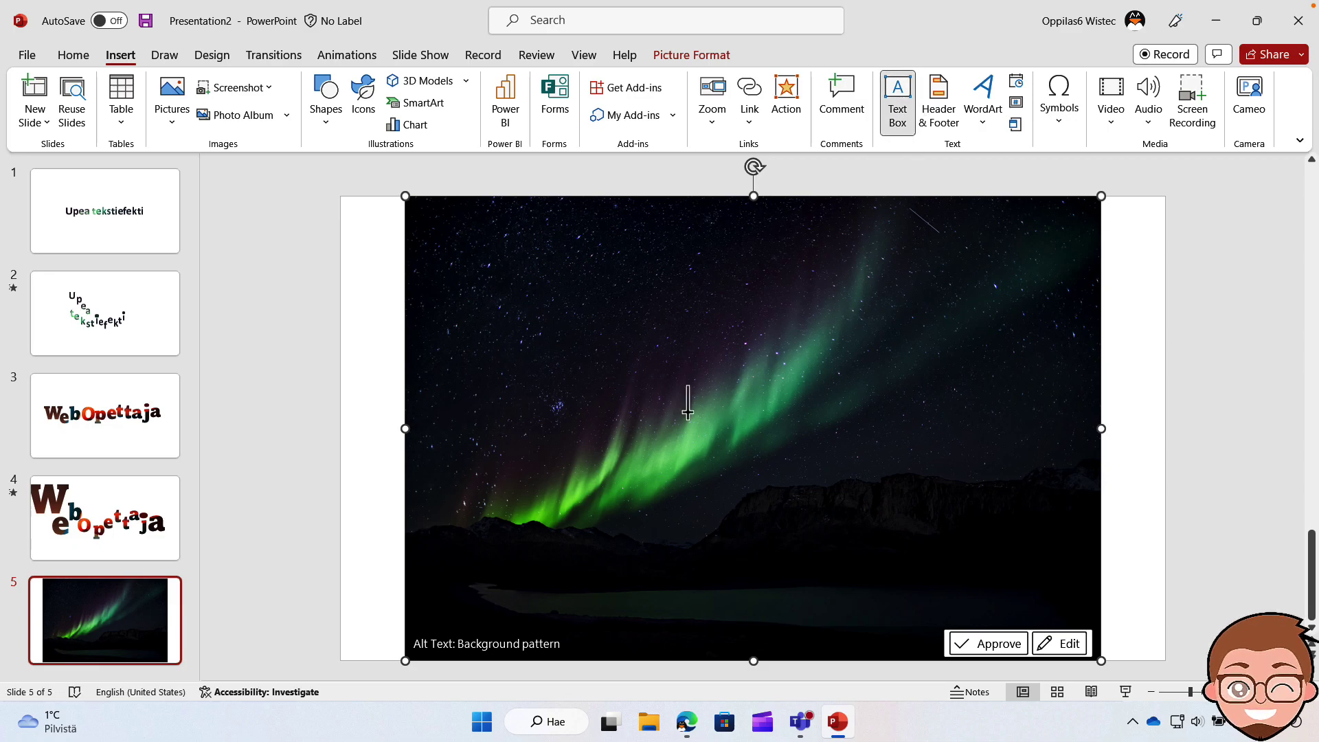
left_click(621, 385)
Step: Set the word Teksti to 72 pt font size
key("ctrl+a")
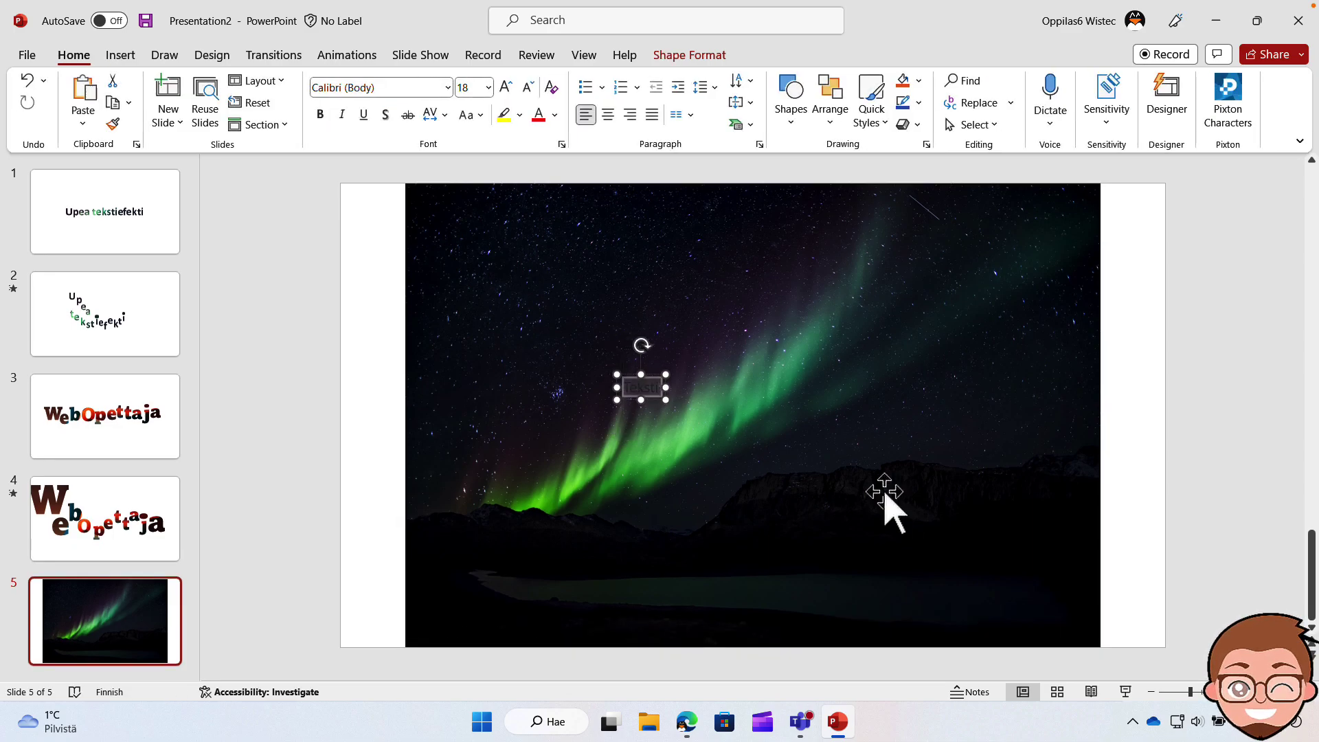
left_click(488, 87)
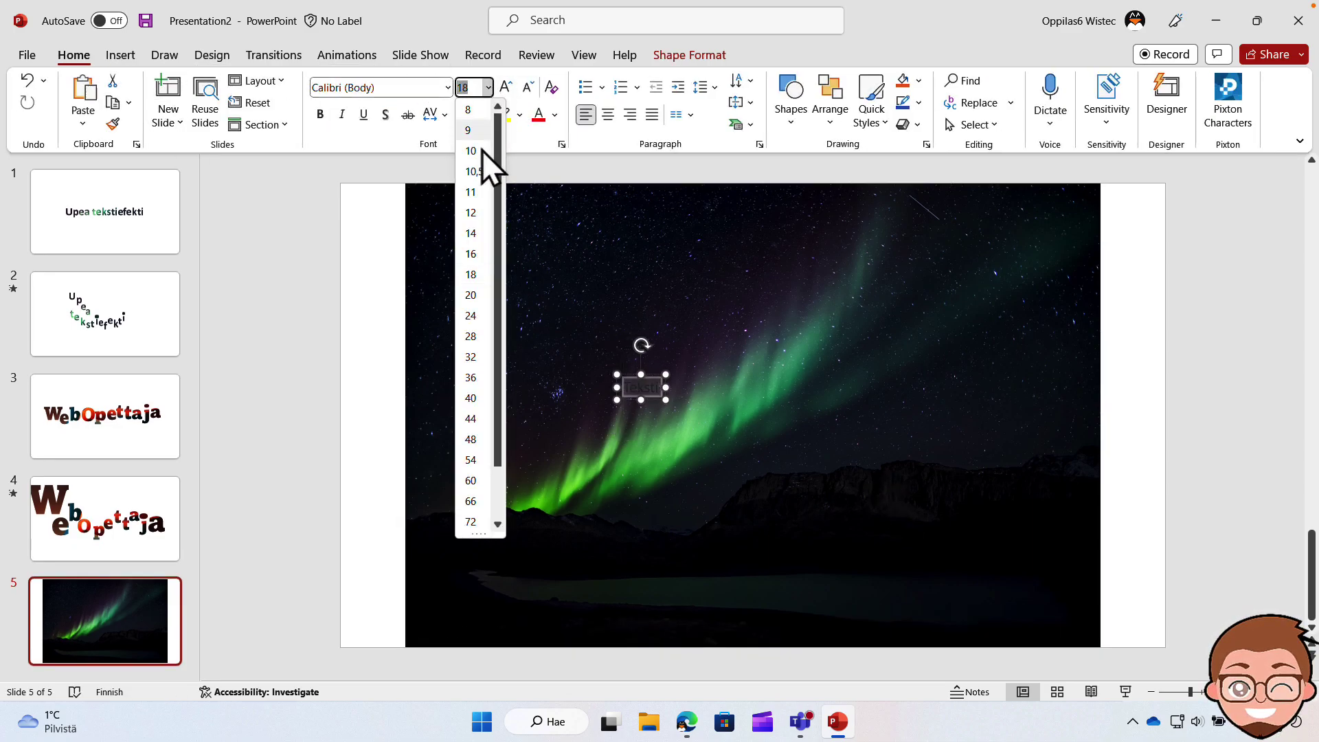
left_click(476, 521)
Step: Intersect the aurora photo with the Teksti text box so the photo fills the letters
left_click(395, 394)
left_click(524, 415)
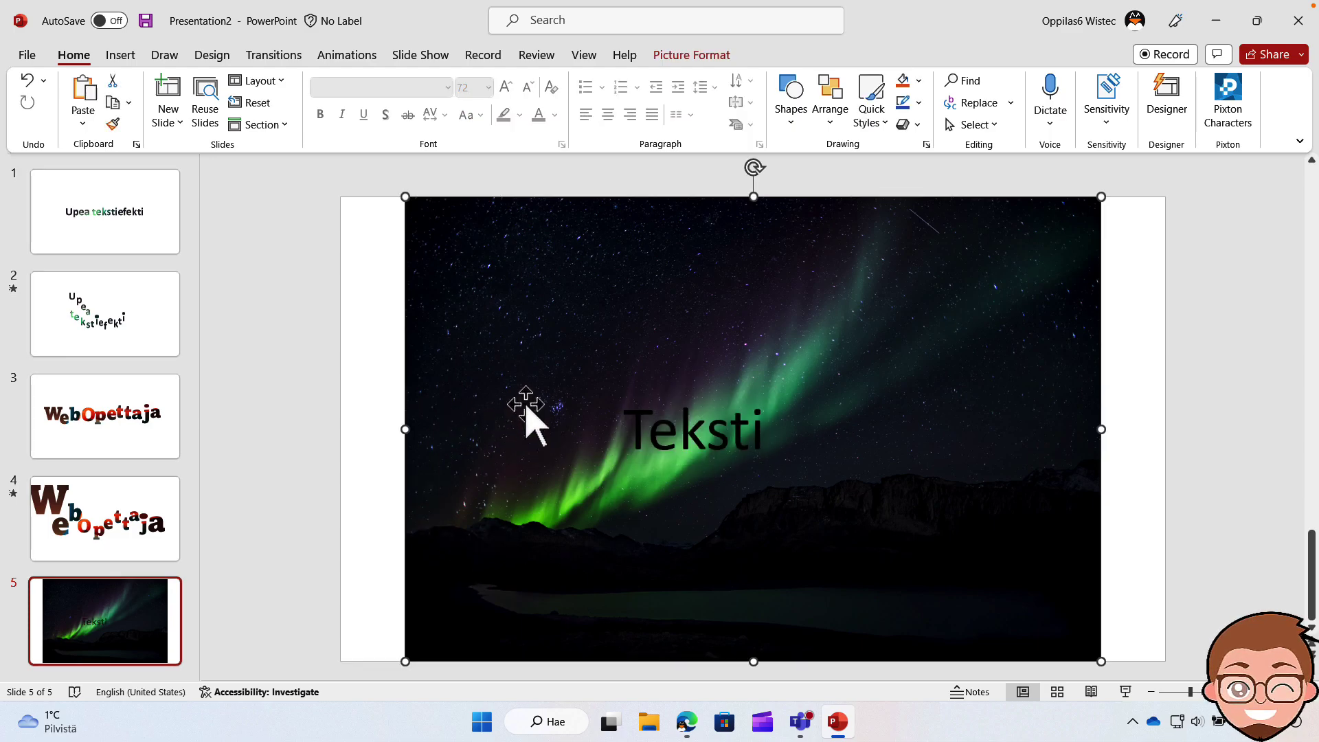
left_click(649, 436, "shift")
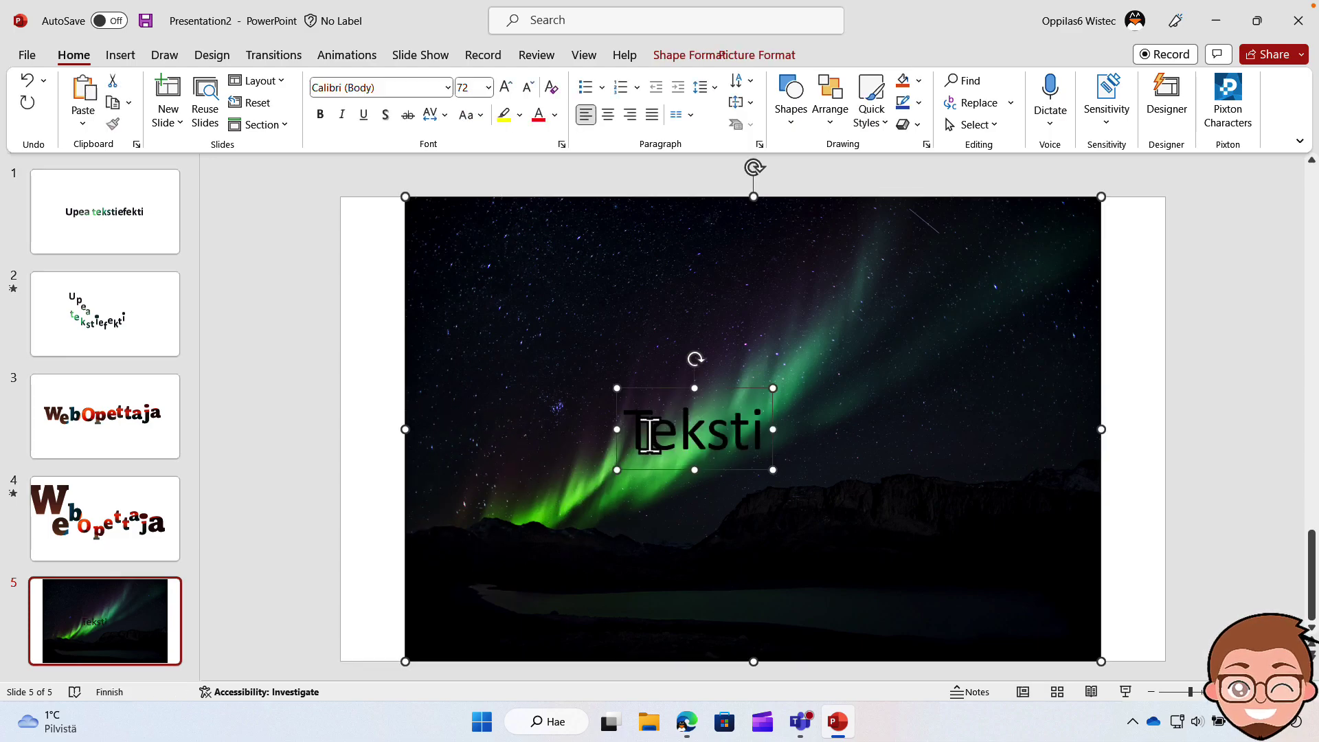
left_click(686, 54)
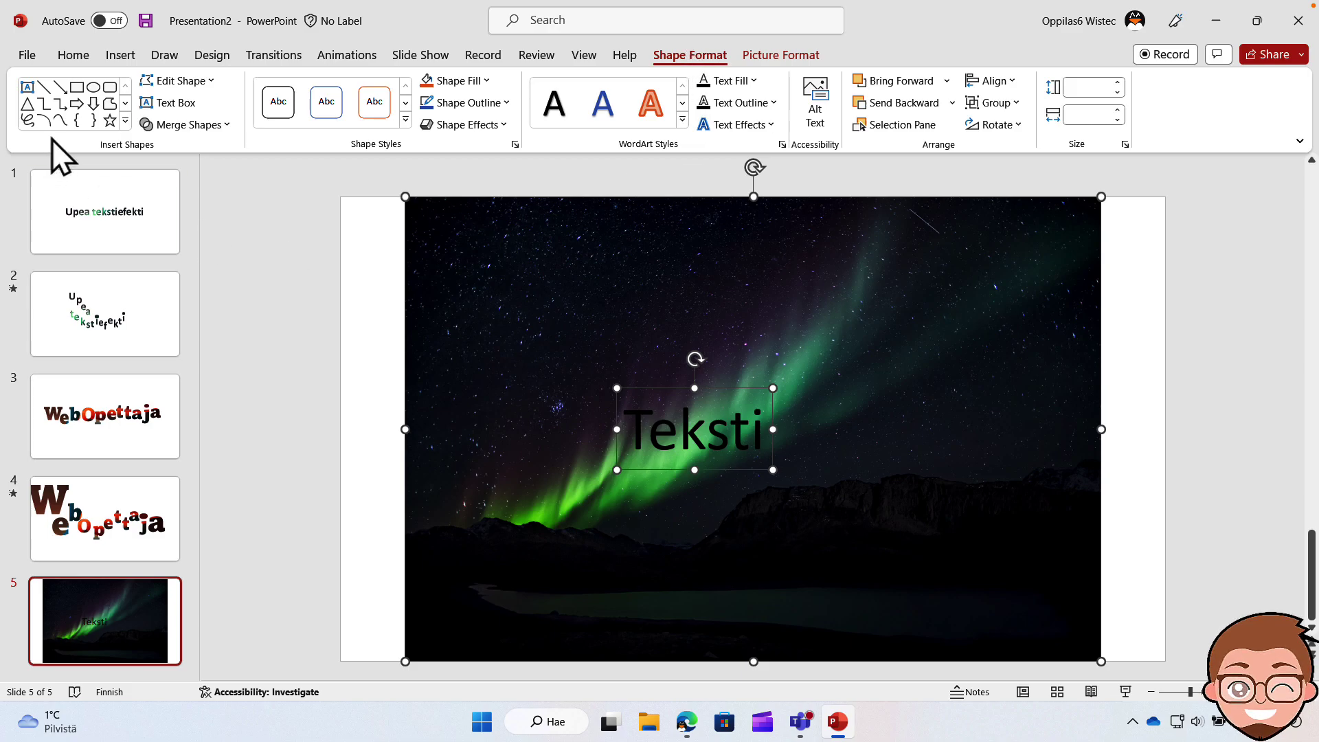
left_click(188, 124)
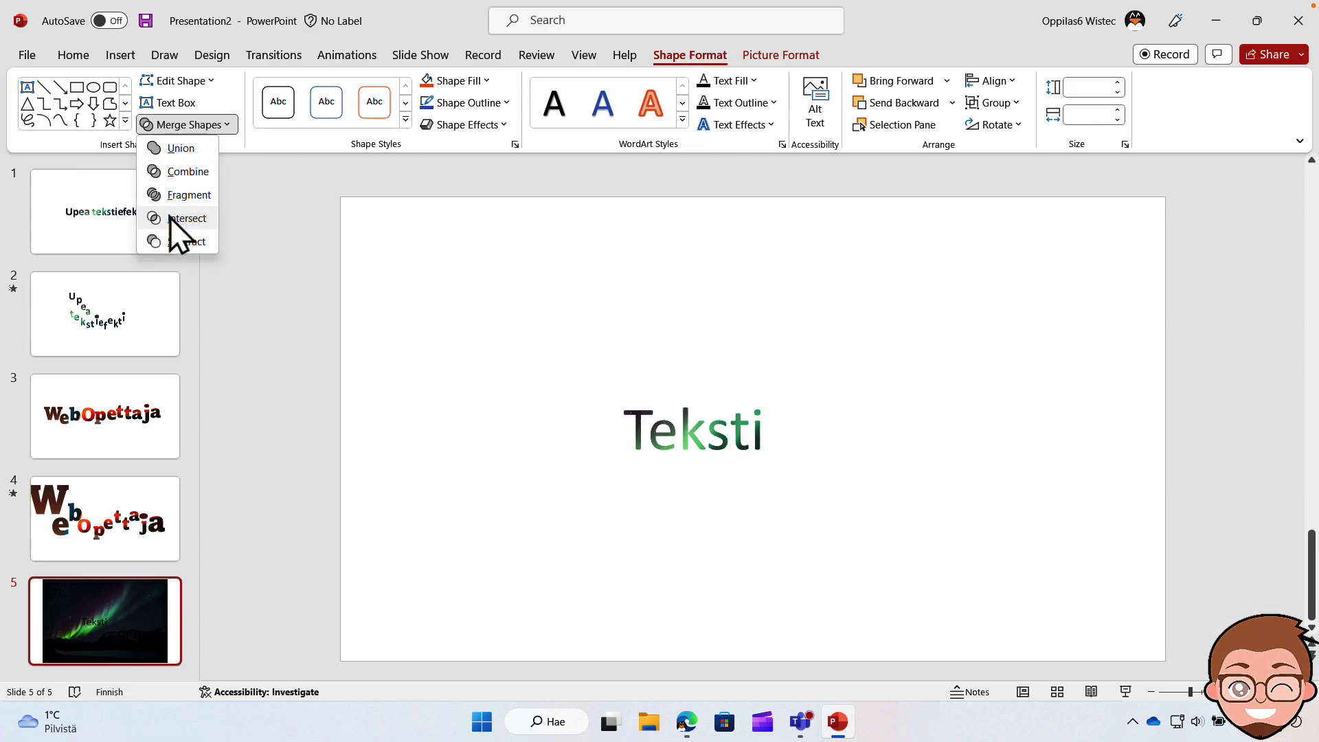
left_click(170, 217)
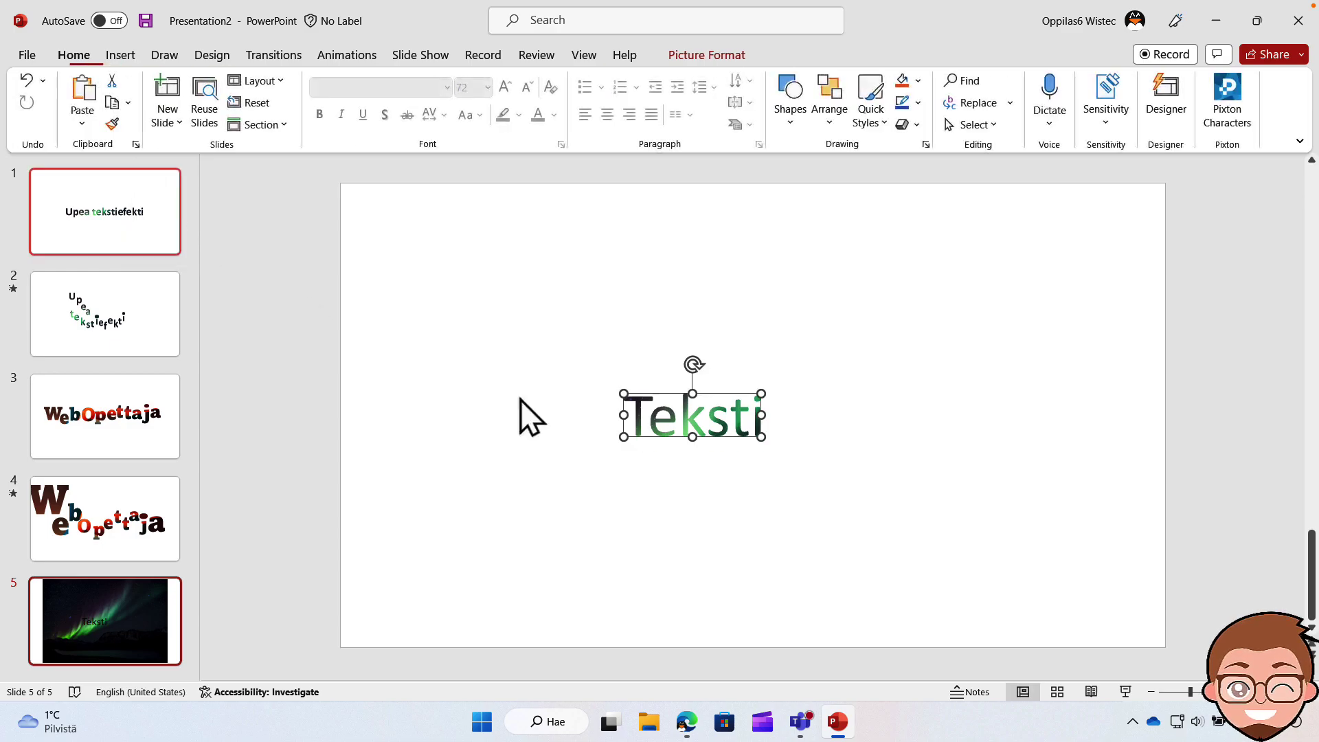
Step: Enlarge the photo-filled Teksti and move it toward the slide centre
left_click_drag(761, 436, 869, 533)
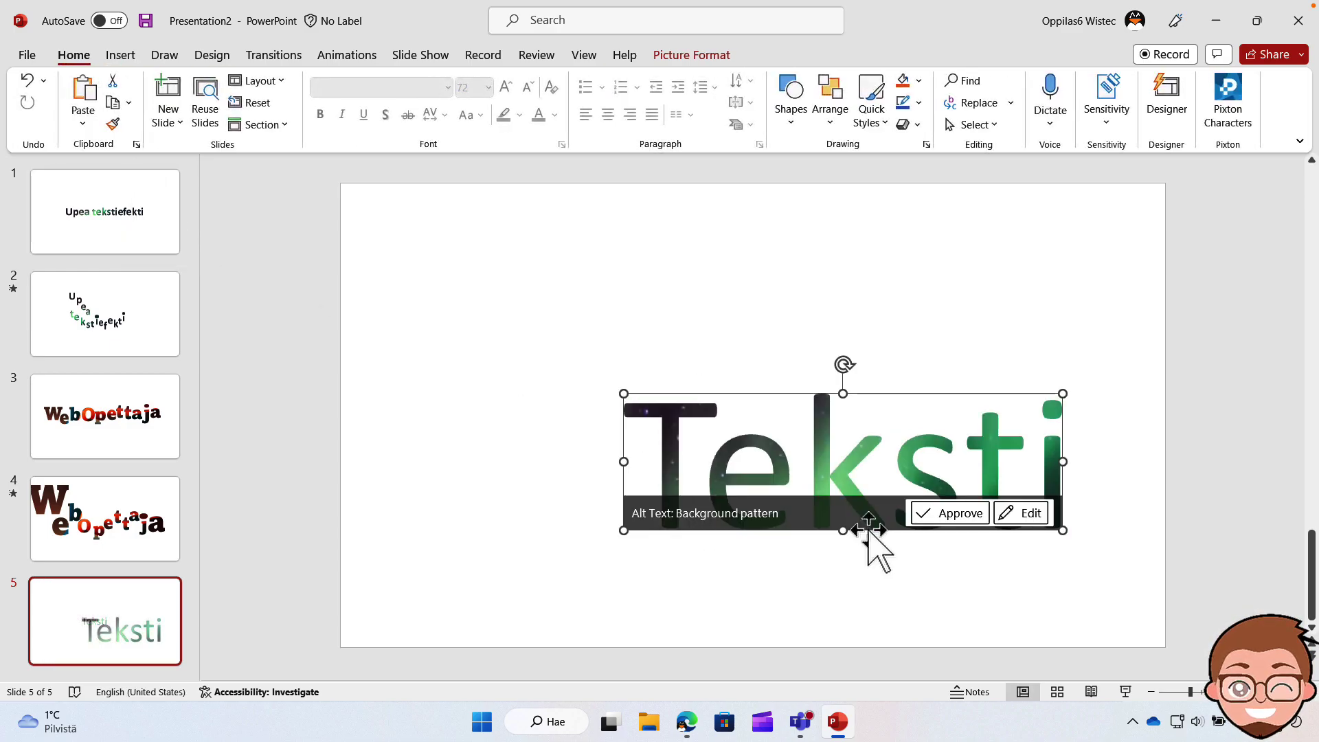
left_click_drag(761, 466, 665, 405)
left_click(441, 467)
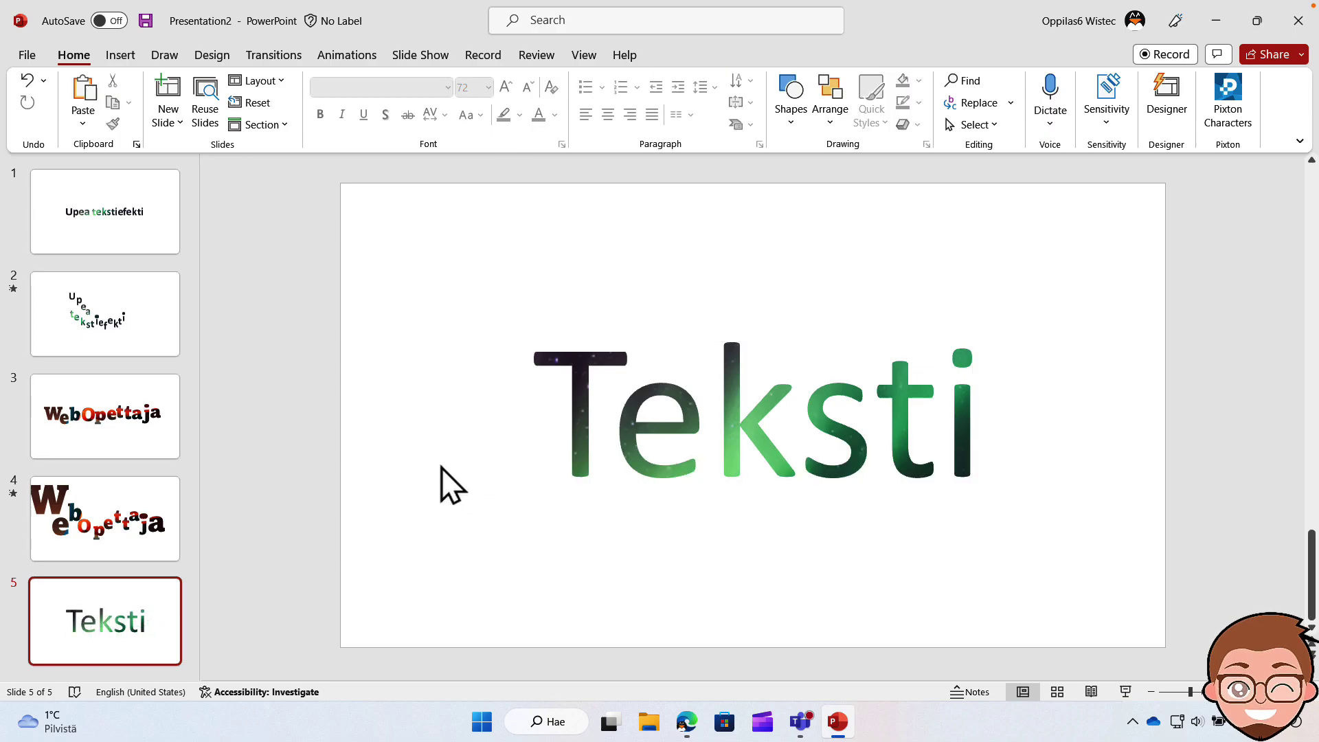